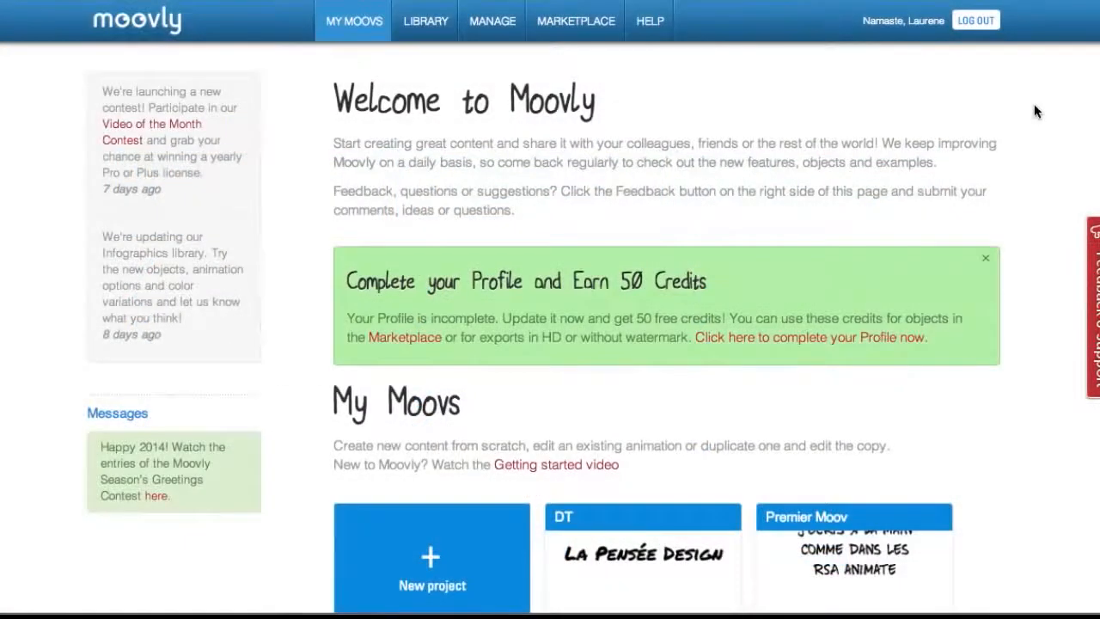
- Create a new project titled "Mon premier Moovly" with the description ":)" and make it an animated video
{"action": "scroll", "coordinate": [1036, 112], "scroll_direction": "down", "scroll_amount": 3}
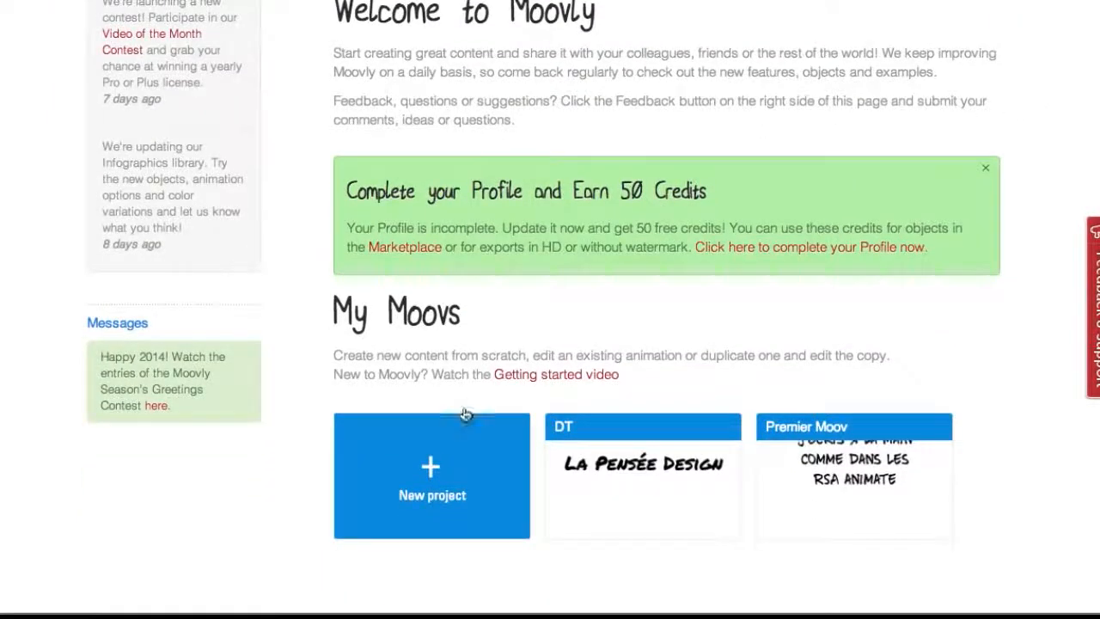
{"action": "left_click", "coordinate": [431, 466]}
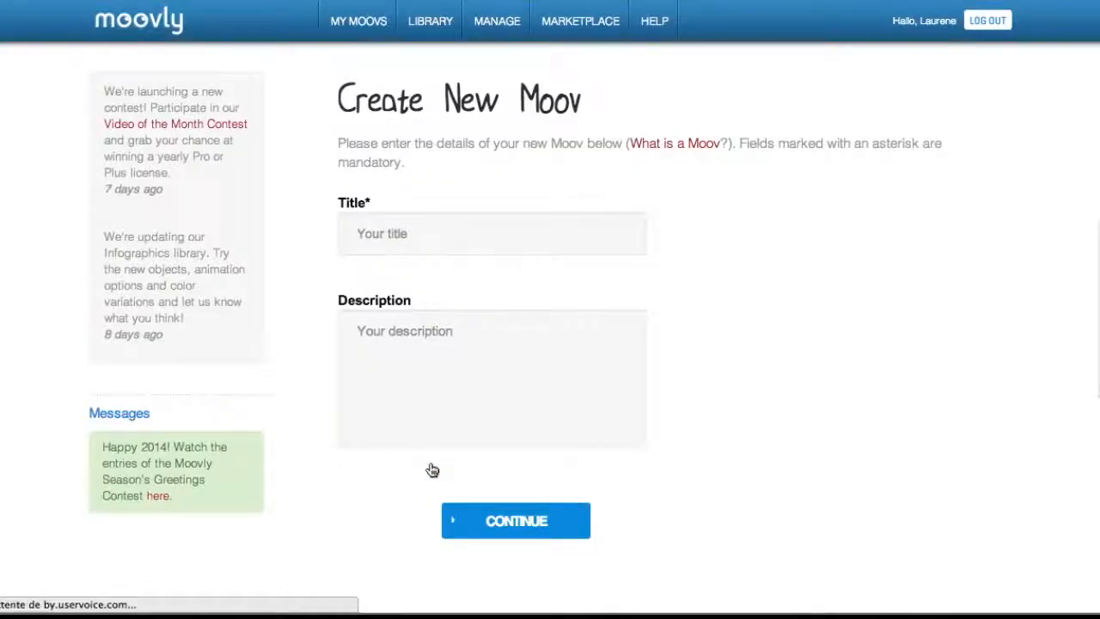
{"action": "left_click", "coordinate": [428, 232]}
{"action": "type", "text": "M"}
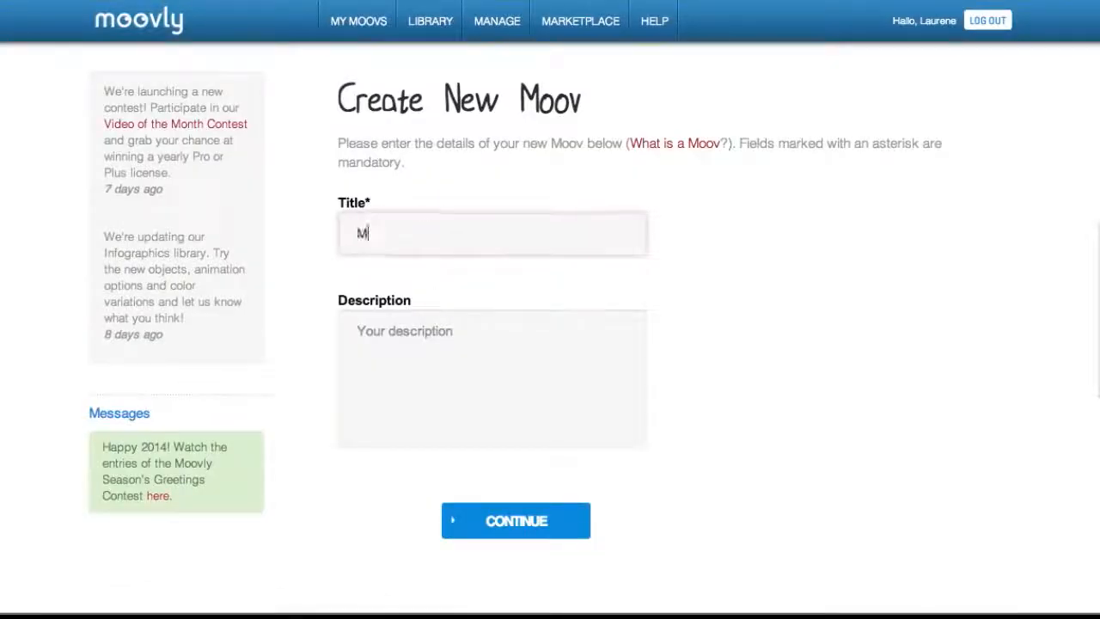
{"action": "type", "text": "on premier Moovly"}
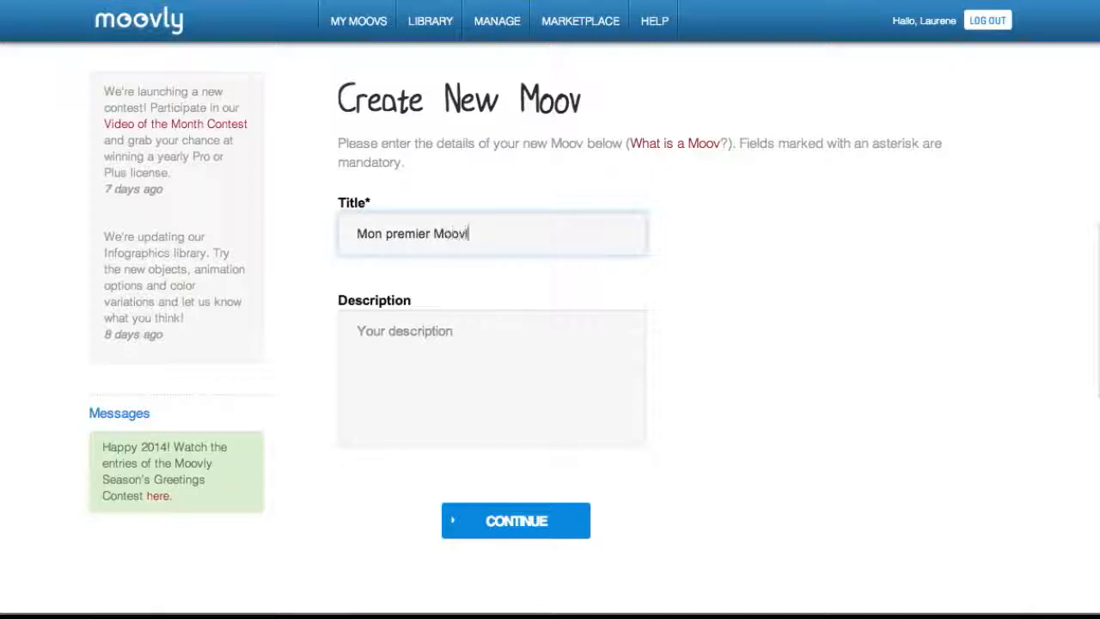
{"action": "left_click", "coordinate": [412, 344]}
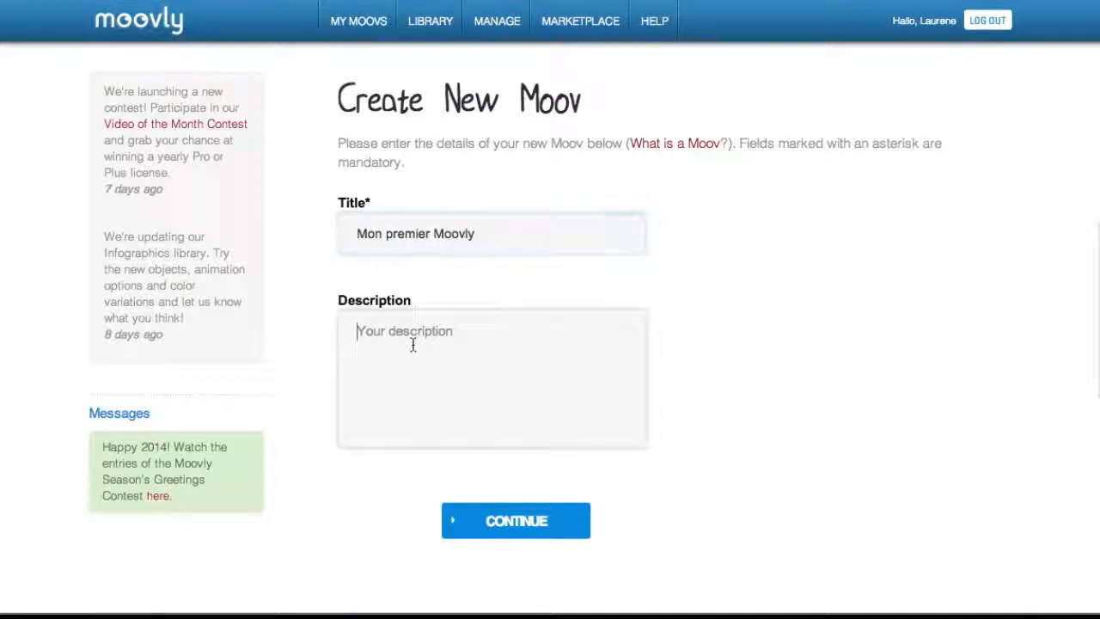
{"action": "type", "text": ":)"}
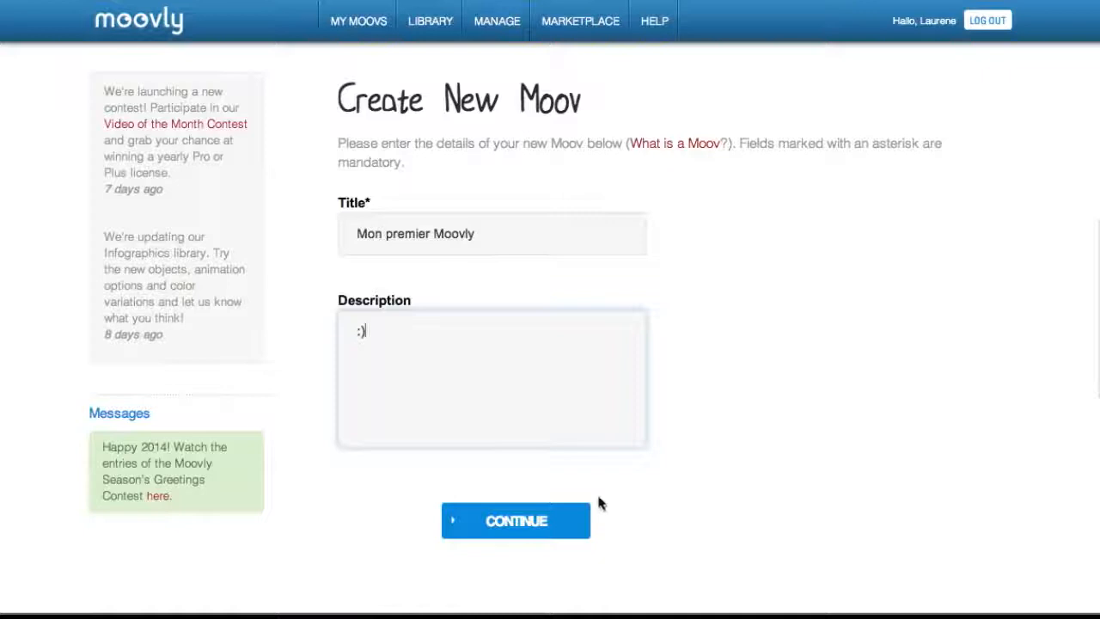
{"action": "left_click", "coordinate": [498, 528]}
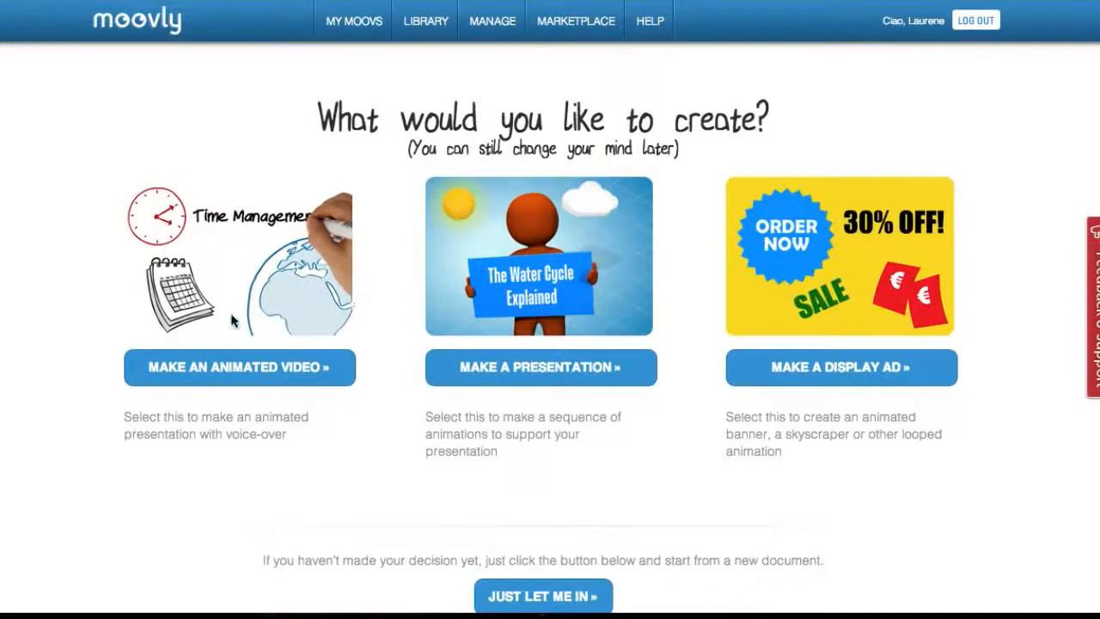
{"action": "left_click", "coordinate": [207, 370]}
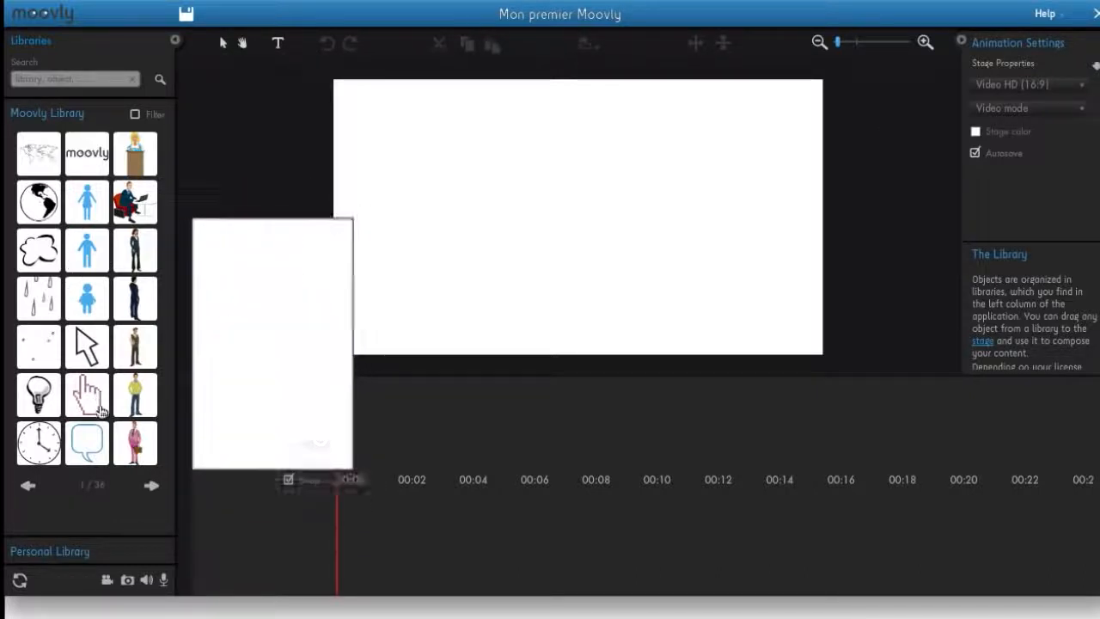
{"action": "left_click", "coordinate": [65, 553]}
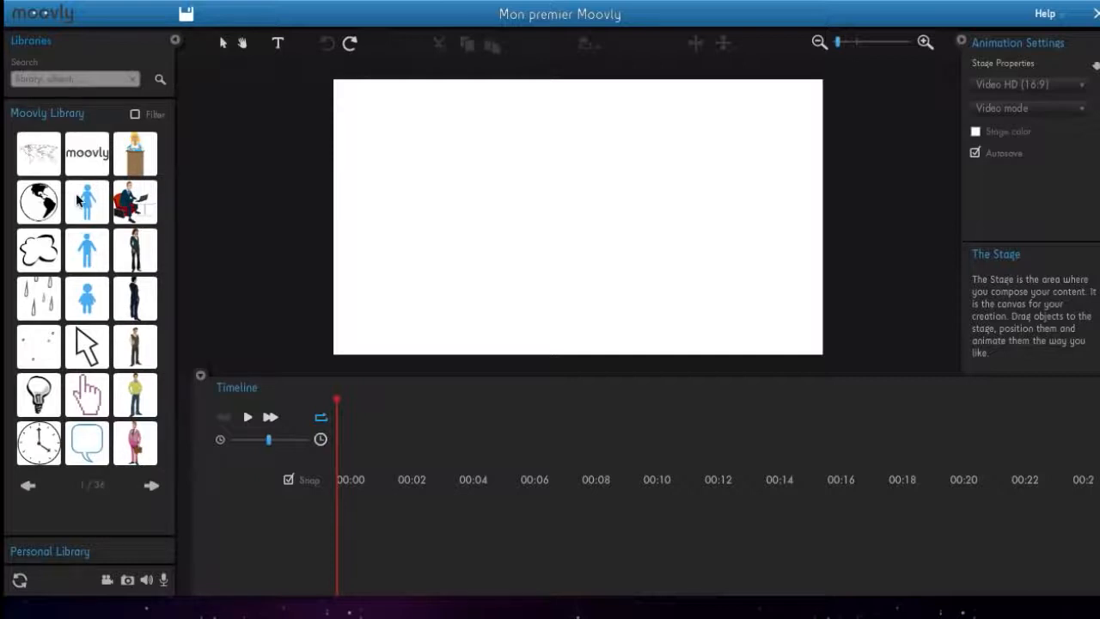
- Place the globe from the Moovly Library on the stage, move it right of centre, enlarge it and rotate it very slightly
{"action": "mouse_move", "coordinate": [37, 208]}
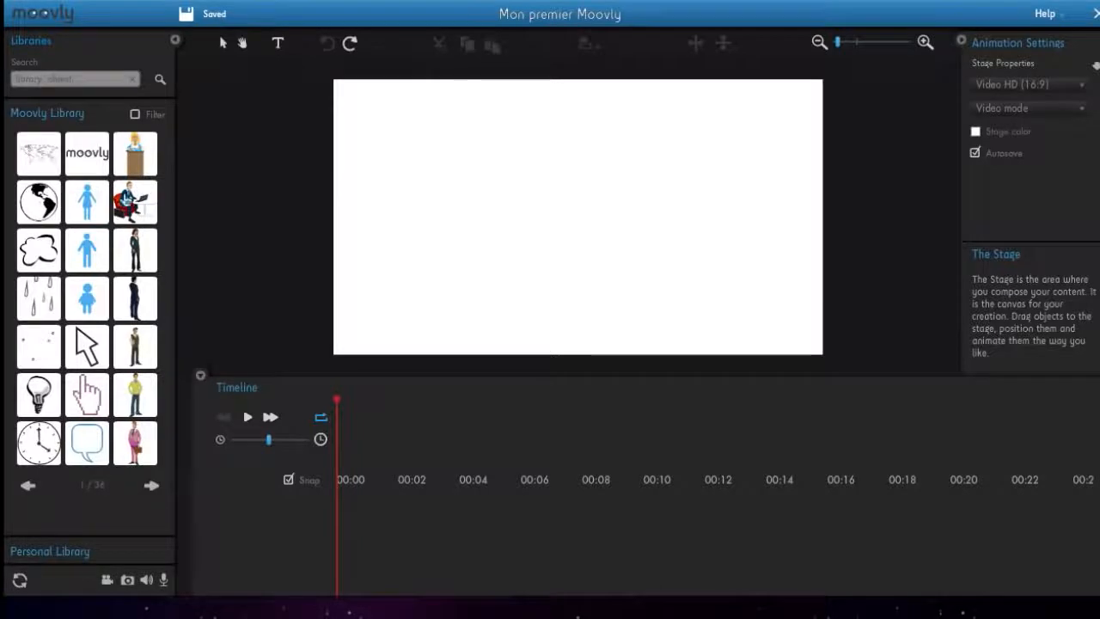
{"action": "left_click_drag", "start_coordinate": [32, 204], "coordinate": [508, 201]}
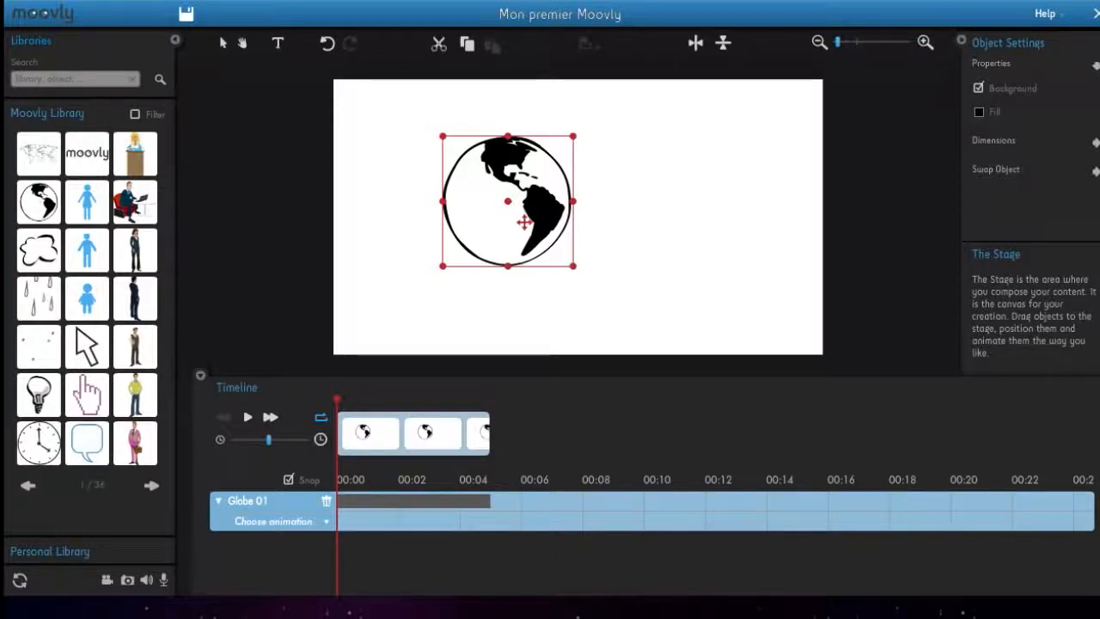
{"action": "left_click_drag", "start_coordinate": [522, 221], "coordinate": [621, 245]}
{"action": "left_click_drag", "start_coordinate": [672, 160], "coordinate": [718, 140]}
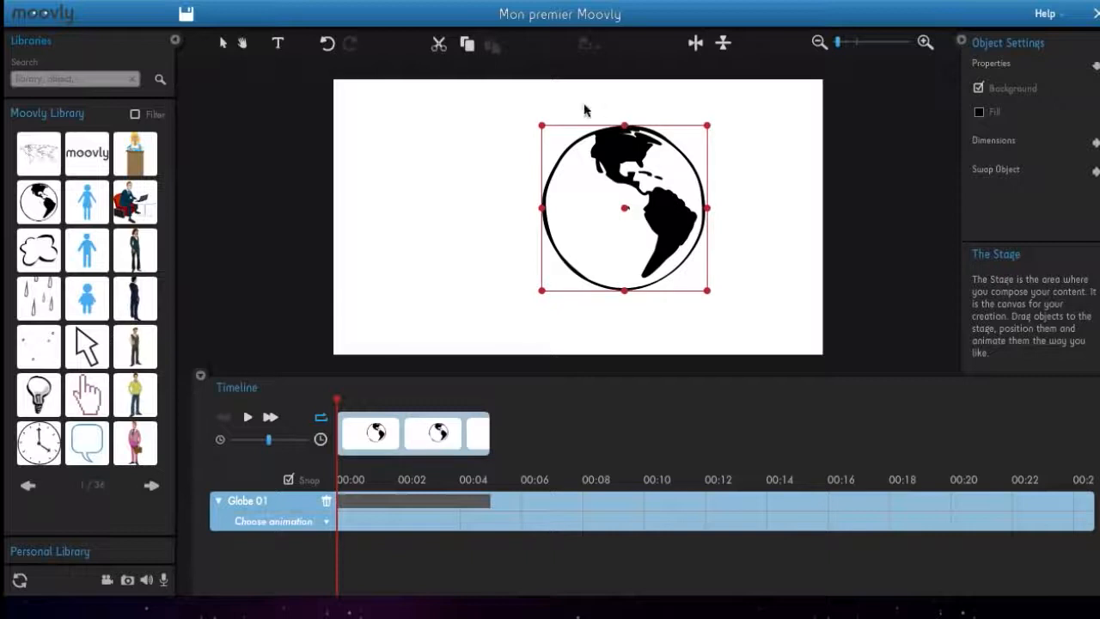
{"action": "mouse_move", "coordinate": [535, 118]}
{"action": "left_mouse_down"}
{"action": "mouse_move", "coordinate": [509, 172]}
{"action": "mouse_move", "coordinate": [531, 120]}
{"action": "left_mouse_up"}
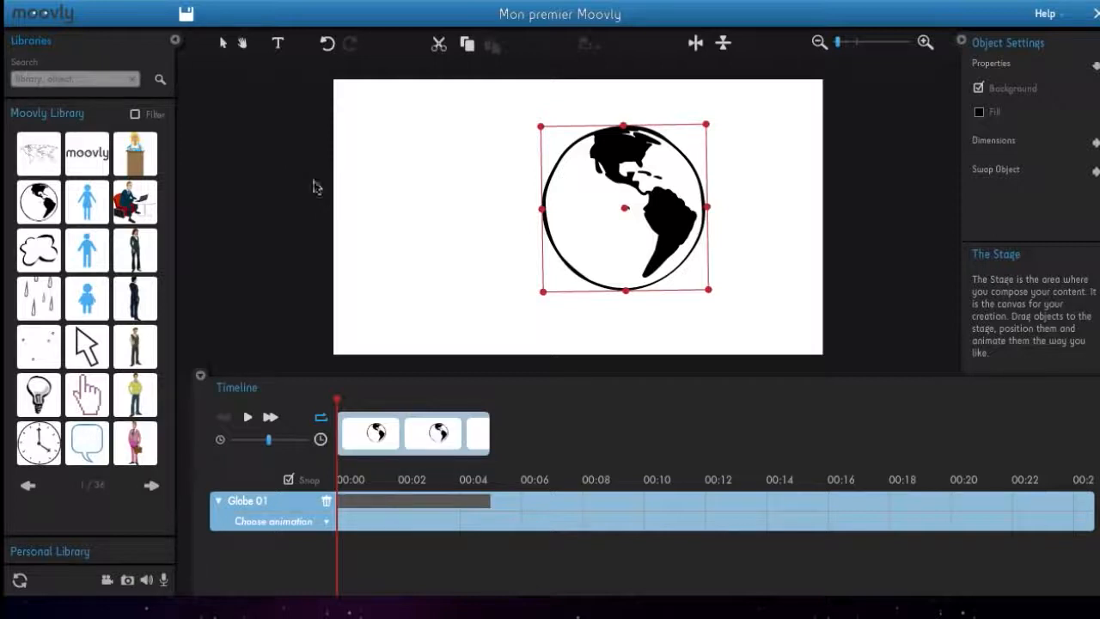
- Add a Spin animation to the globe, extend it to about 00:04 on the timeline and preview it
{"action": "left_click", "coordinate": [326, 523]}
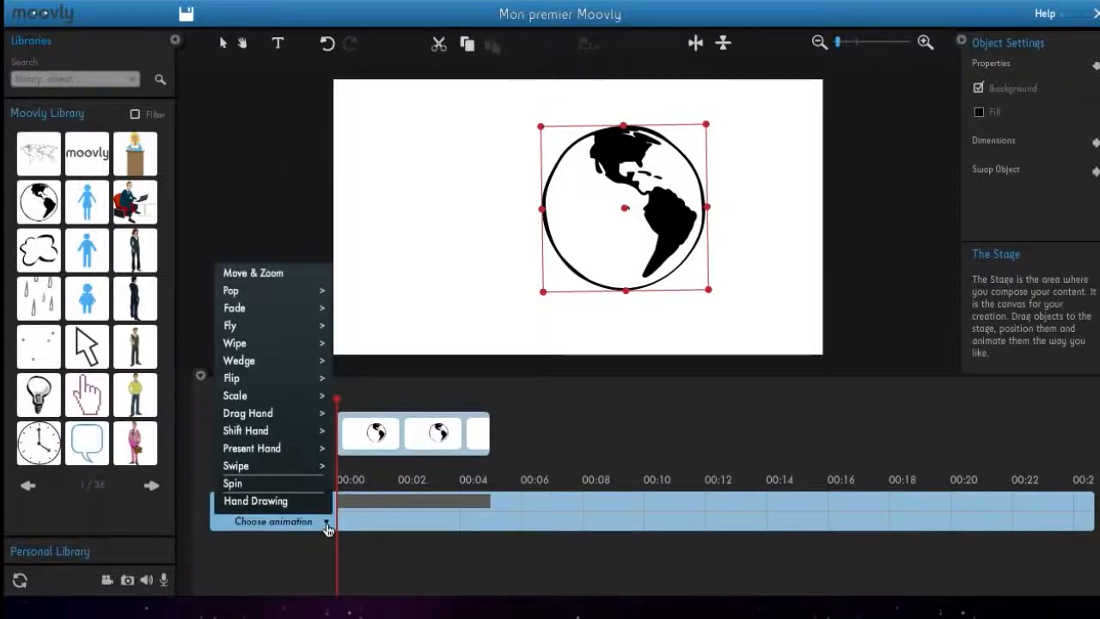
{"action": "left_click", "coordinate": [269, 486]}
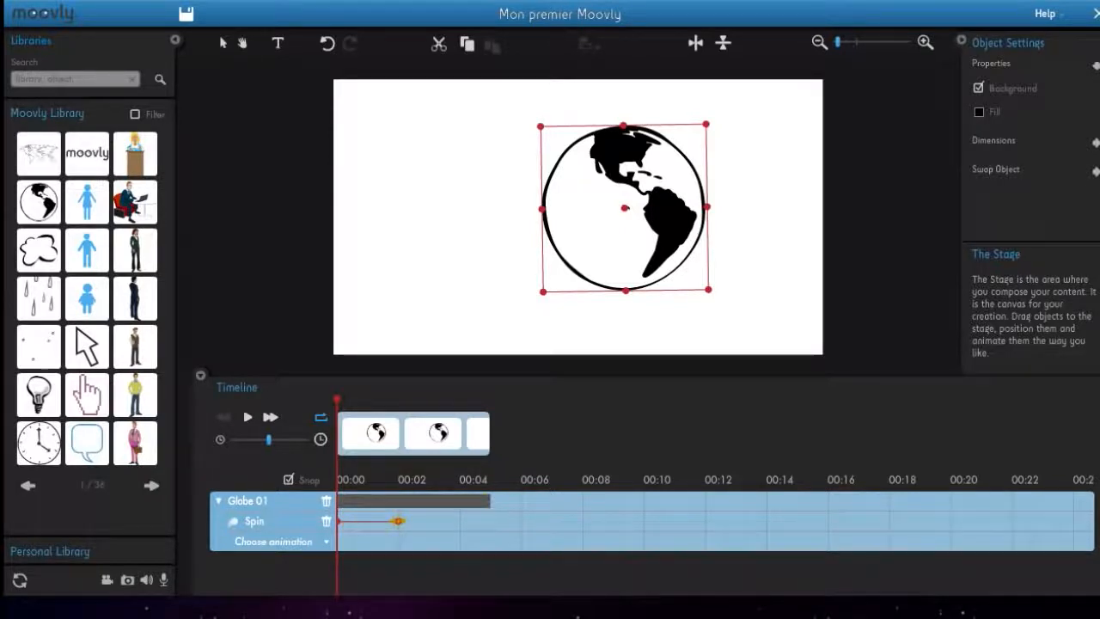
{"action": "left_click_drag", "start_coordinate": [398, 521], "coordinate": [469, 501]}
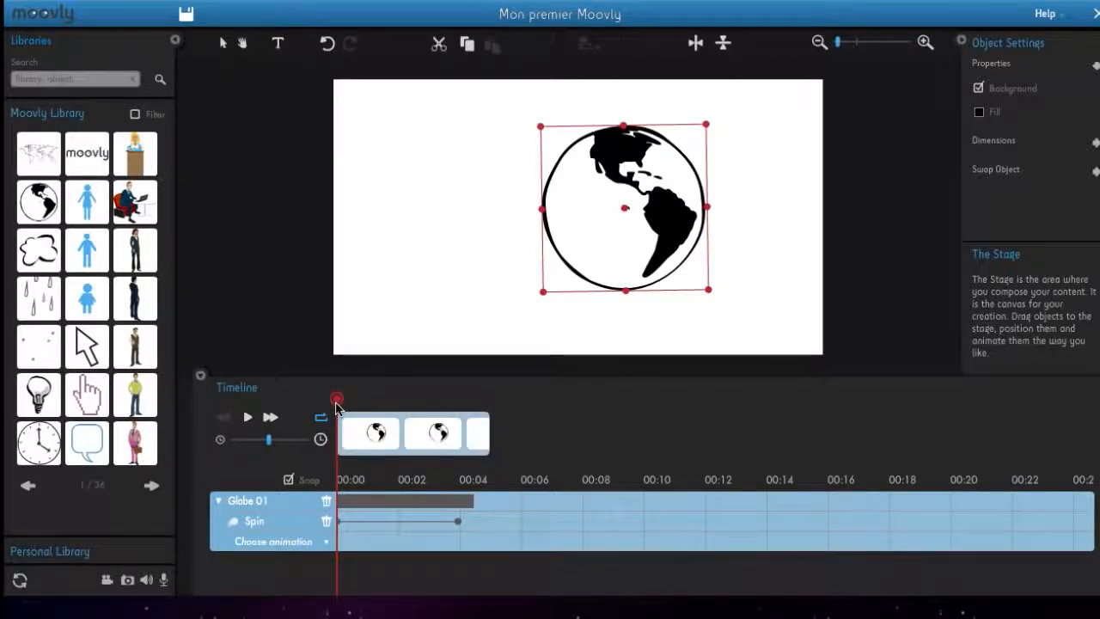
{"action": "key", "text": "space"}
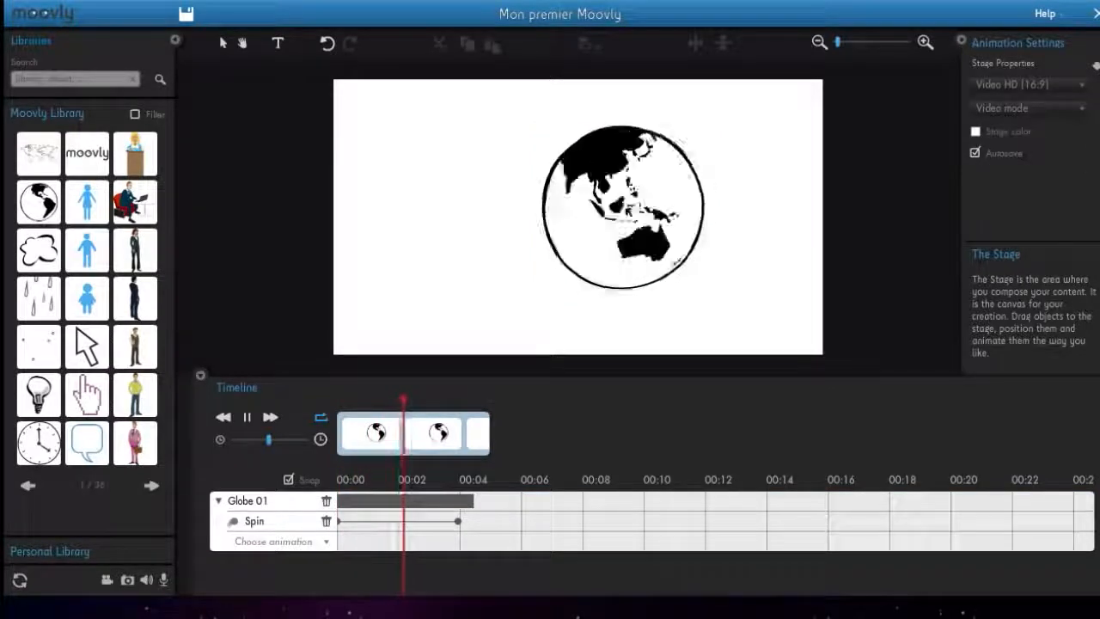
{"action": "key", "text": "space"}
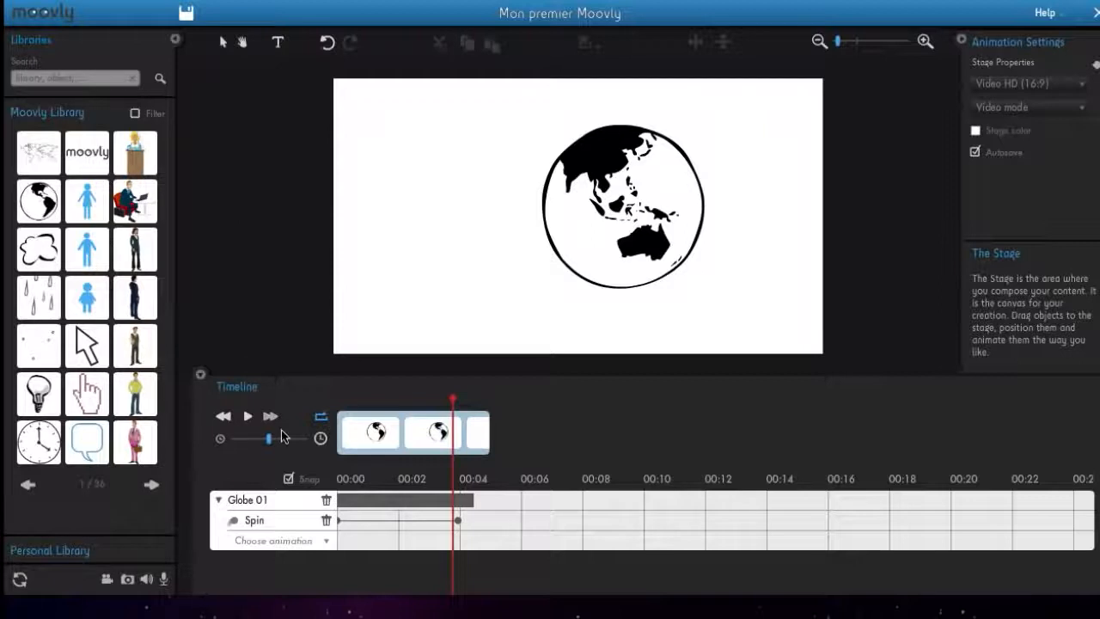
- Add a Present Hand In animation to the globe
{"action": "left_click", "coordinate": [325, 541]}
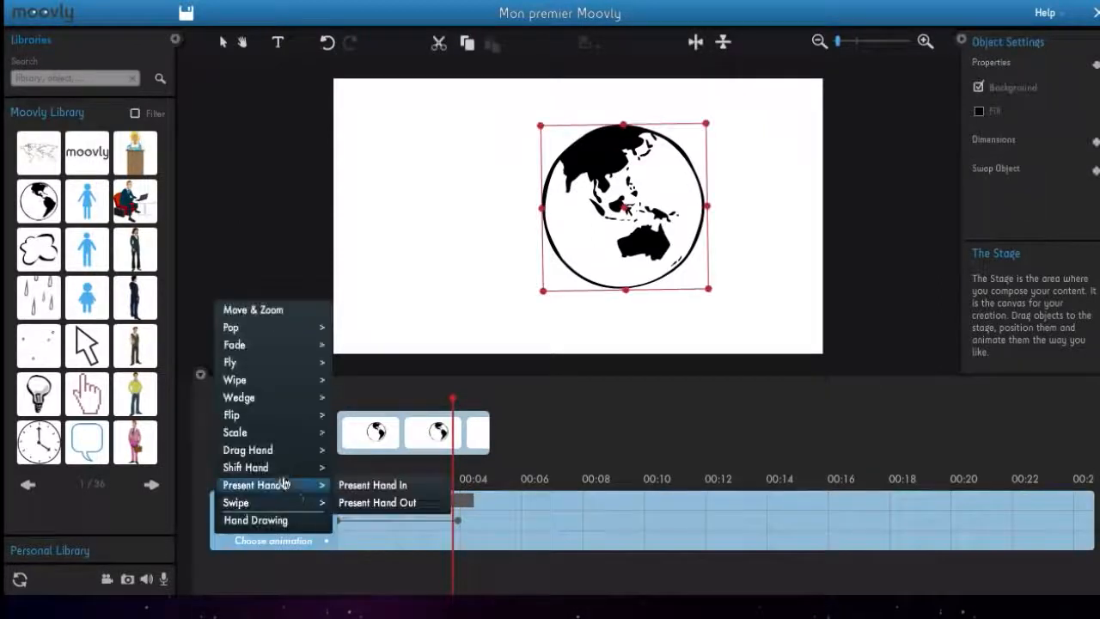
{"action": "mouse_move", "coordinate": [284, 345]}
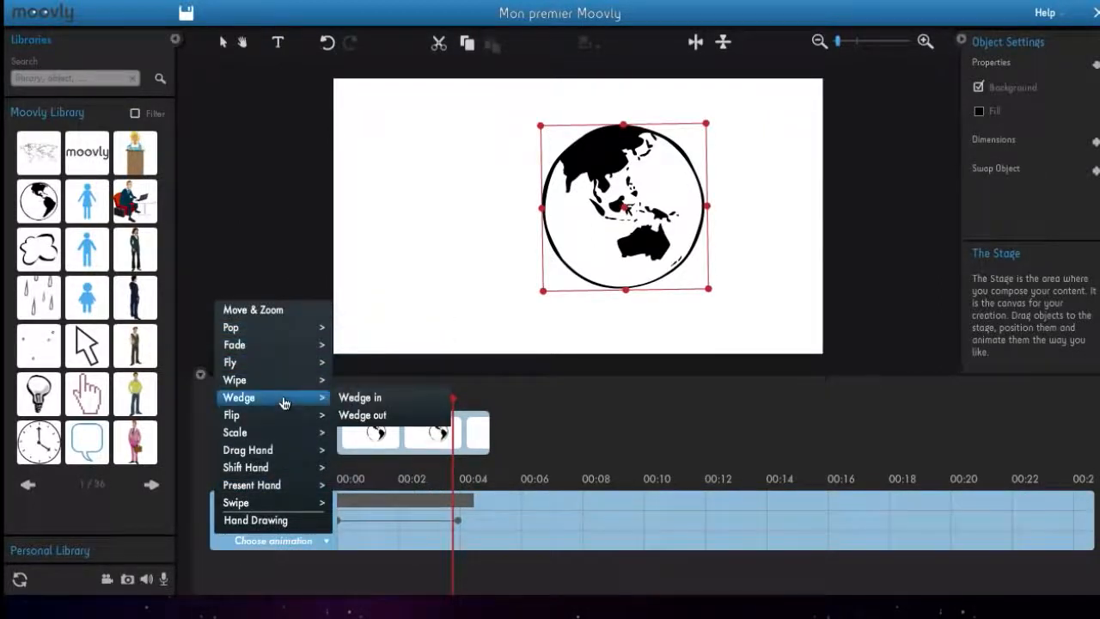
{"action": "mouse_move", "coordinate": [284, 415]}
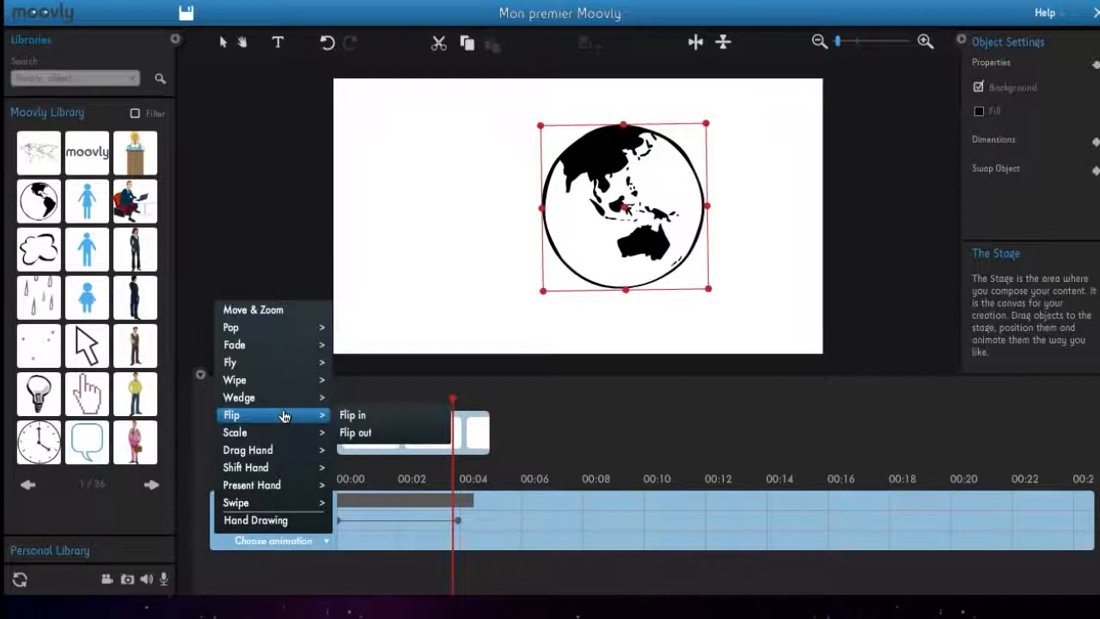
{"action": "mouse_move", "coordinate": [272, 484]}
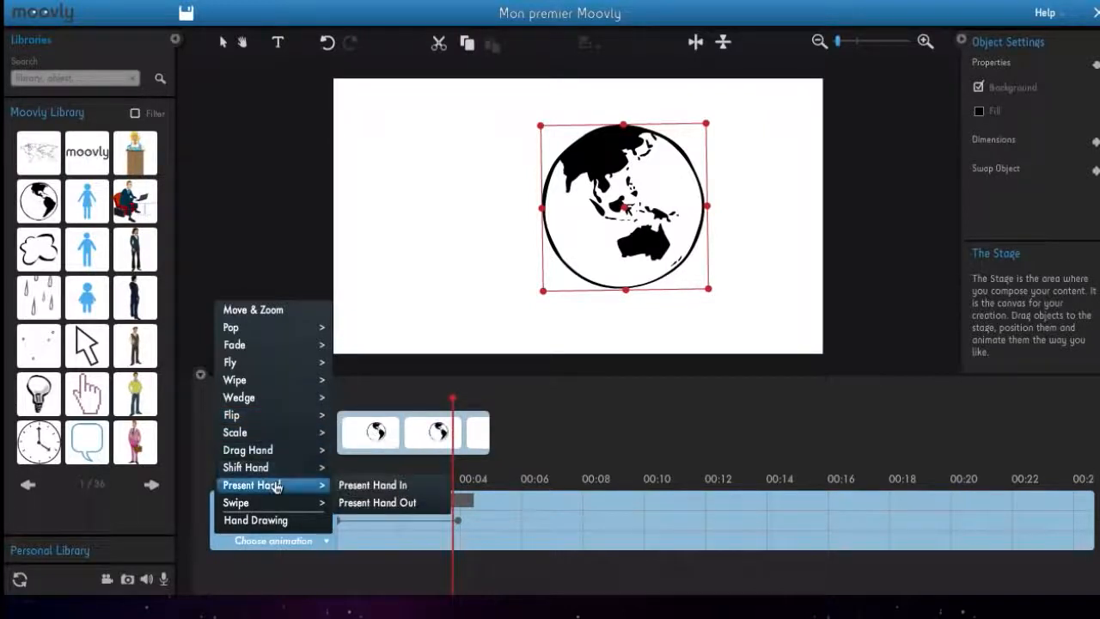
{"action": "left_click", "coordinate": [354, 488]}
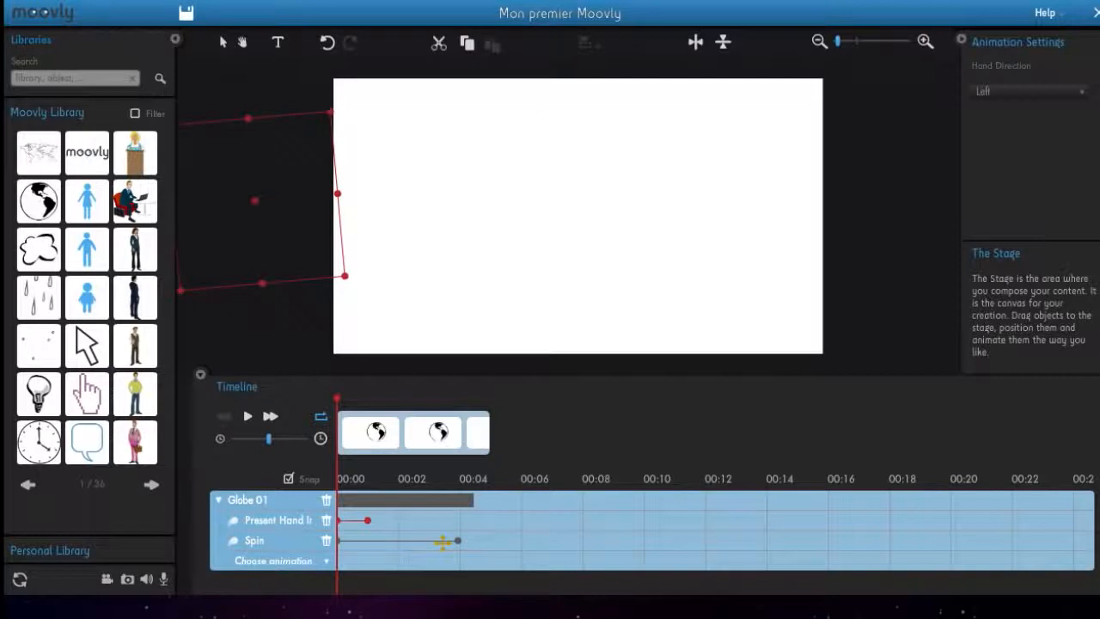
- Shift the globe's Spin animation so it starts just after Present Hand In ends, and preview the sequence
{"action": "left_click", "coordinate": [361, 541]}
{"action": "left_click_drag", "start_coordinate": [361, 540], "coordinate": [395, 541]}
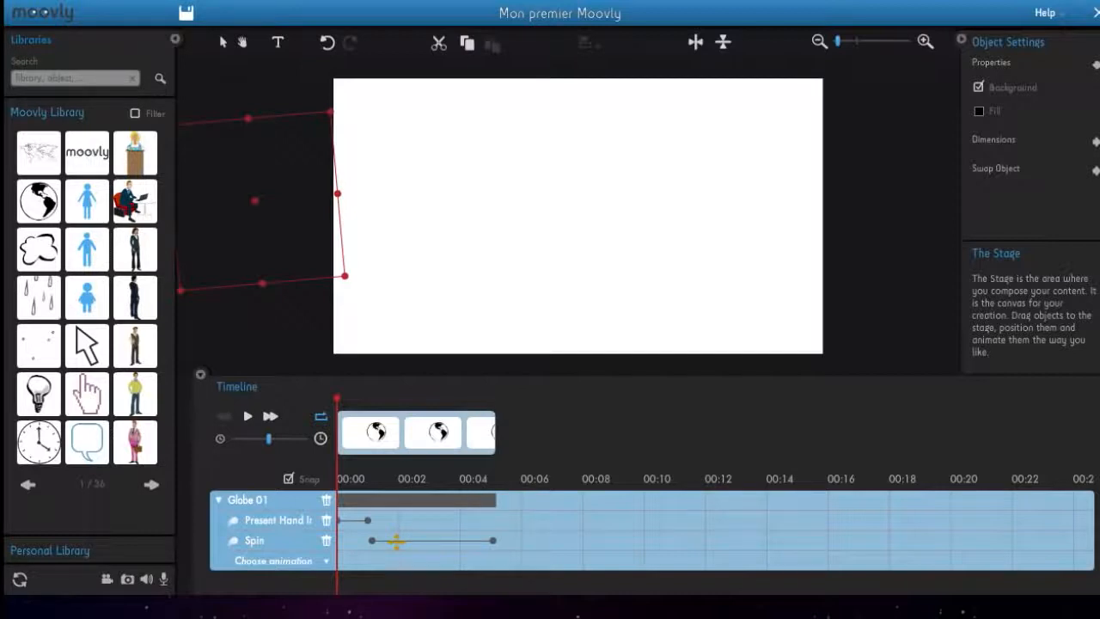
{"action": "key", "text": "space"}
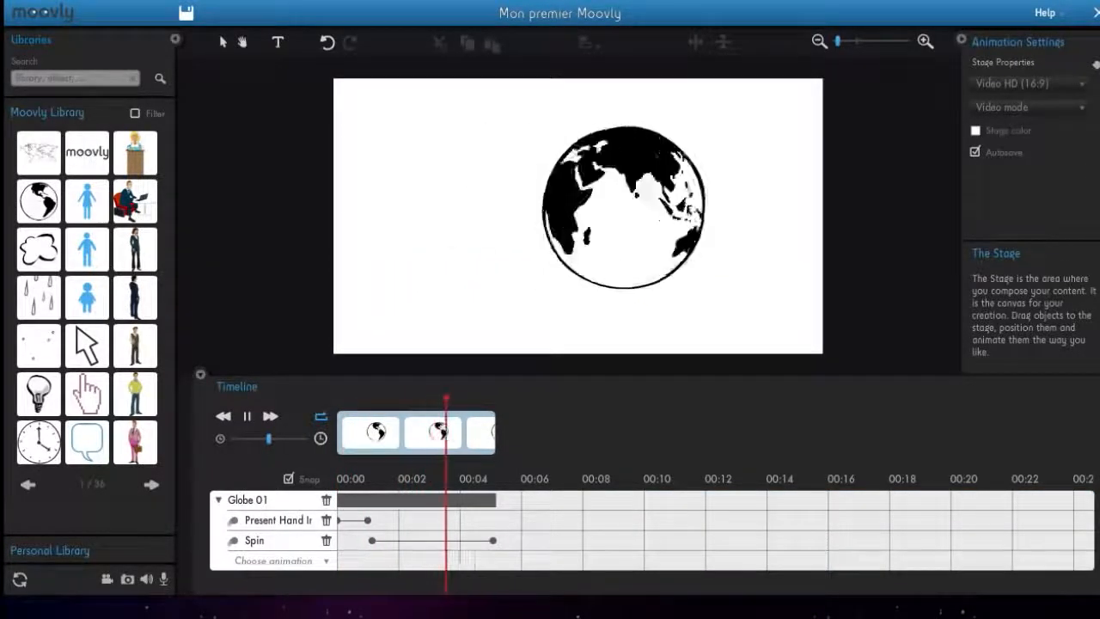
{"action": "key", "text": "space"}
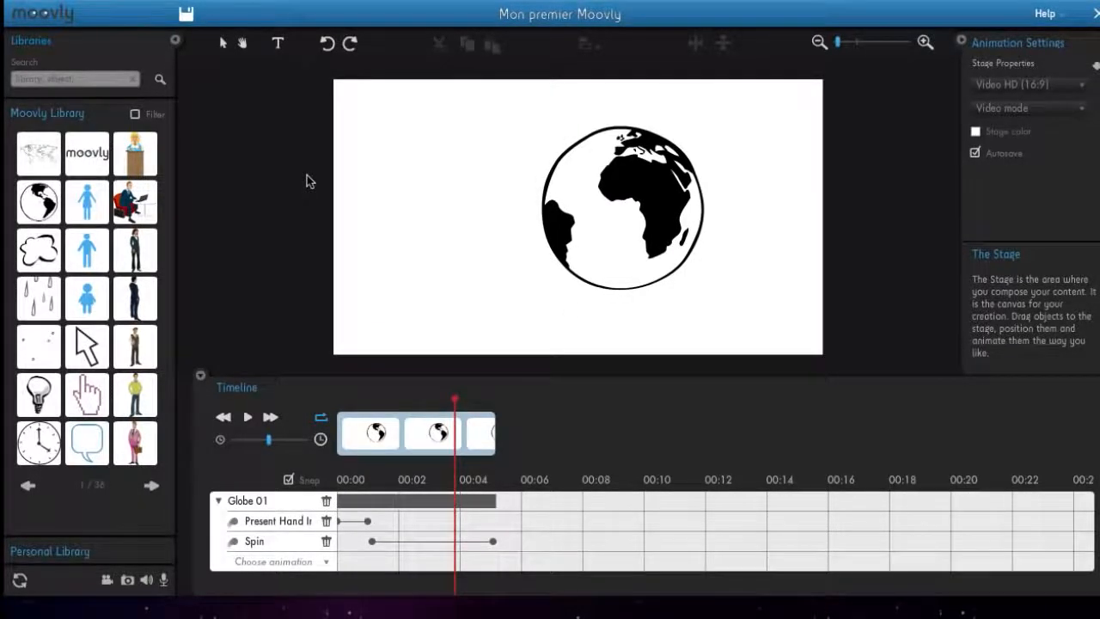
- Add the text "J'ajoute du texte" on the stage beside the globe, to its left
{"action": "left_click", "coordinate": [277, 43]}
{"action": "left_click", "coordinate": [399, 189]}
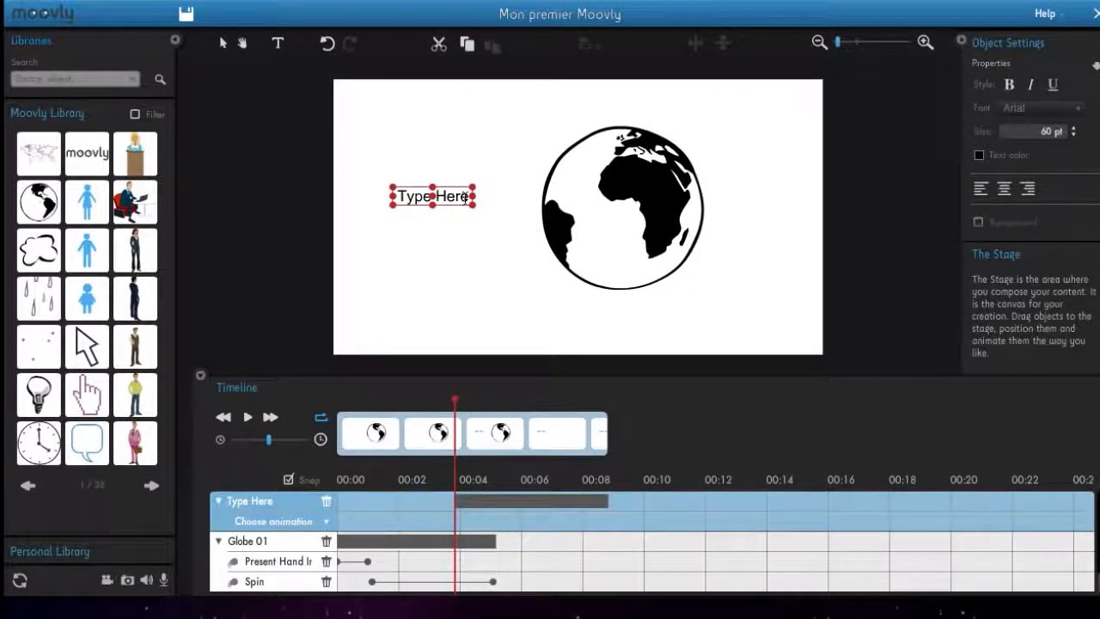
{"action": "left_click_drag", "start_coordinate": [471, 197], "coordinate": [393, 197]}
{"action": "type", "text": "J'ajoute du"}
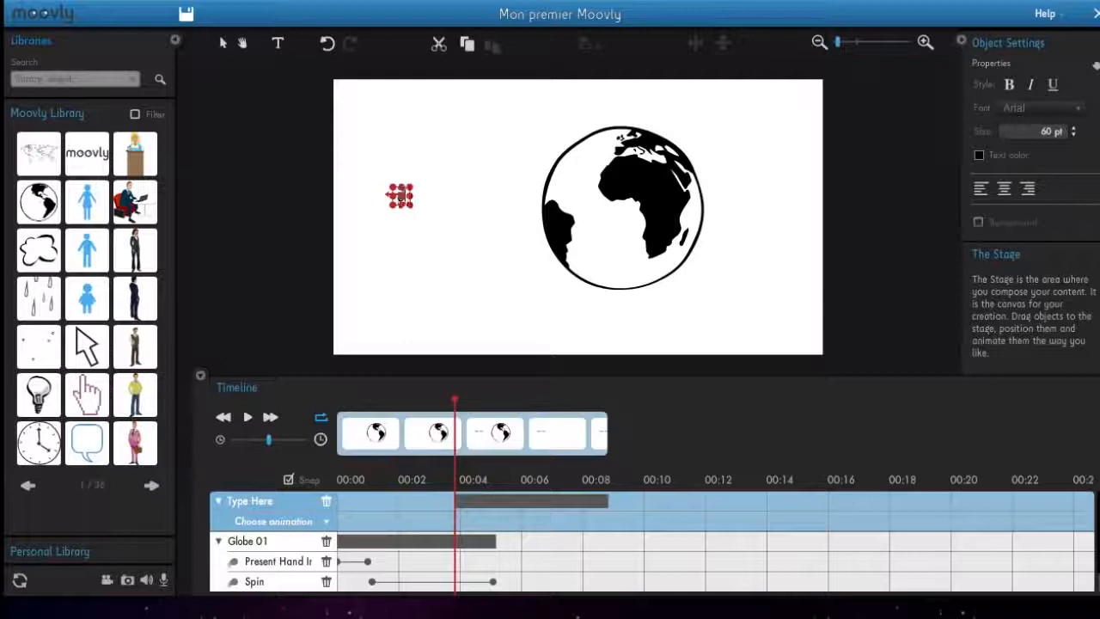
{"action": "type", "text": " texte"}
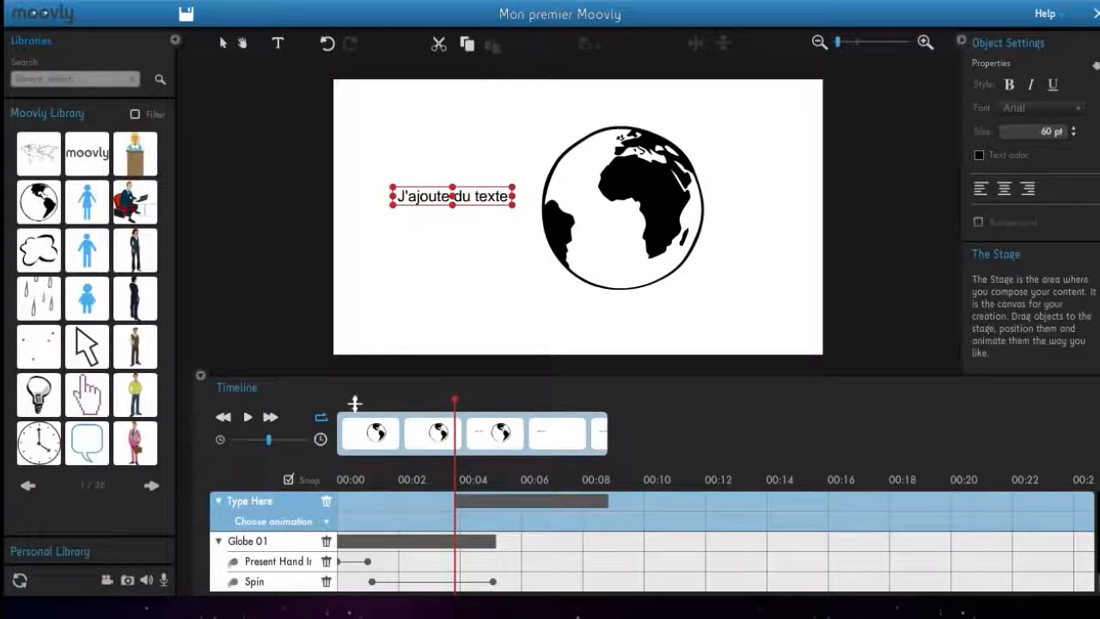
- Apply a Hand Writing animation to the text and preview it
{"action": "left_click", "coordinate": [325, 521]}
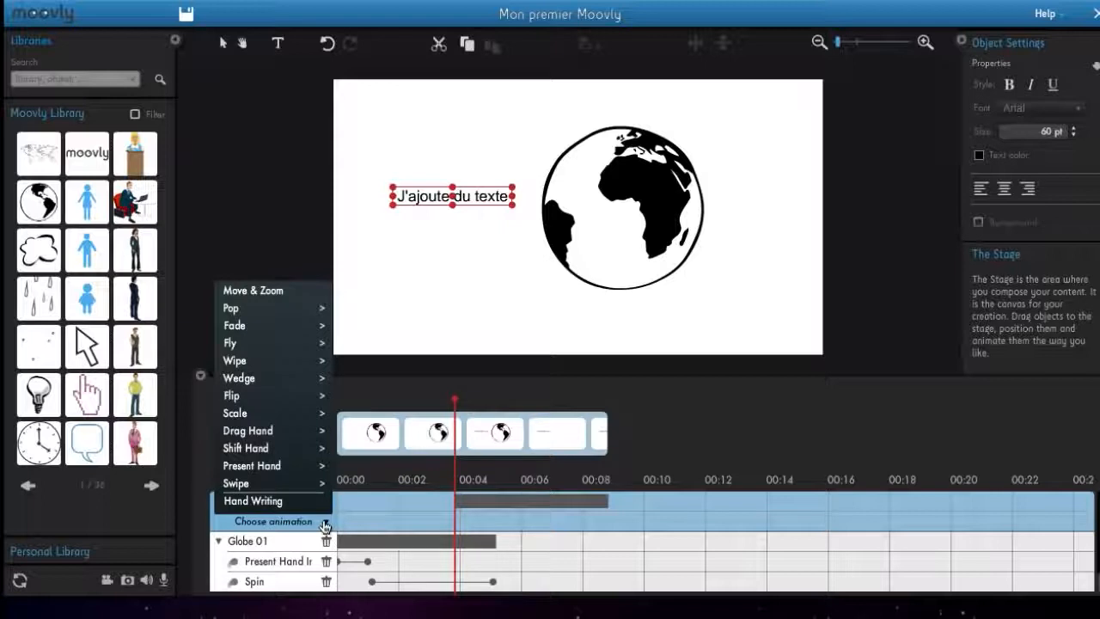
{"action": "left_click", "coordinate": [276, 509]}
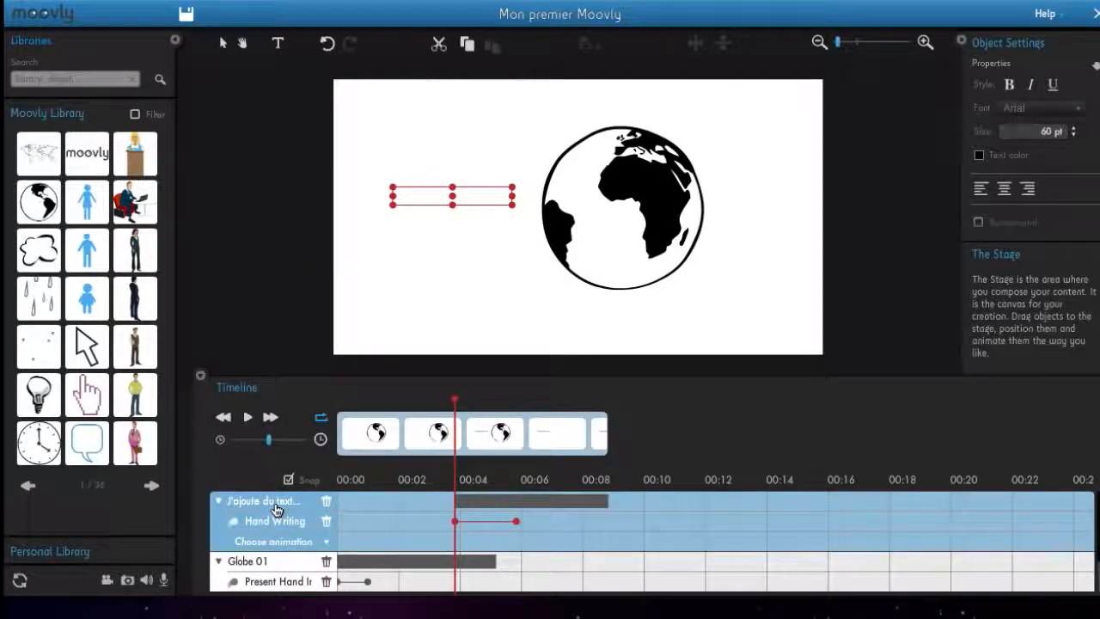
{"action": "key", "text": "space"}
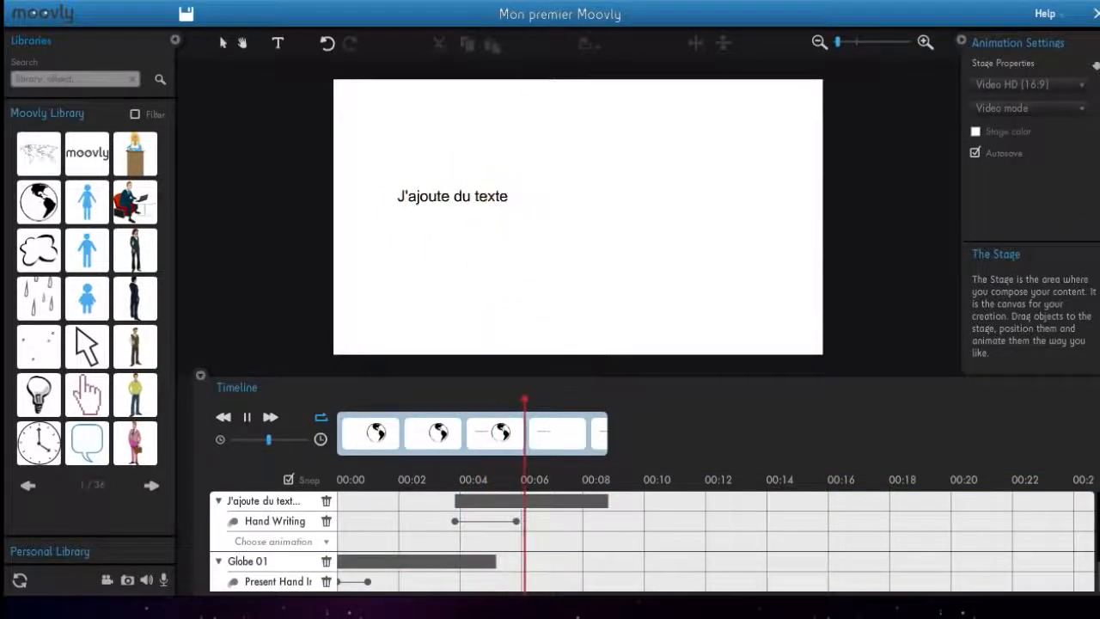
{"action": "key", "text": "space"}
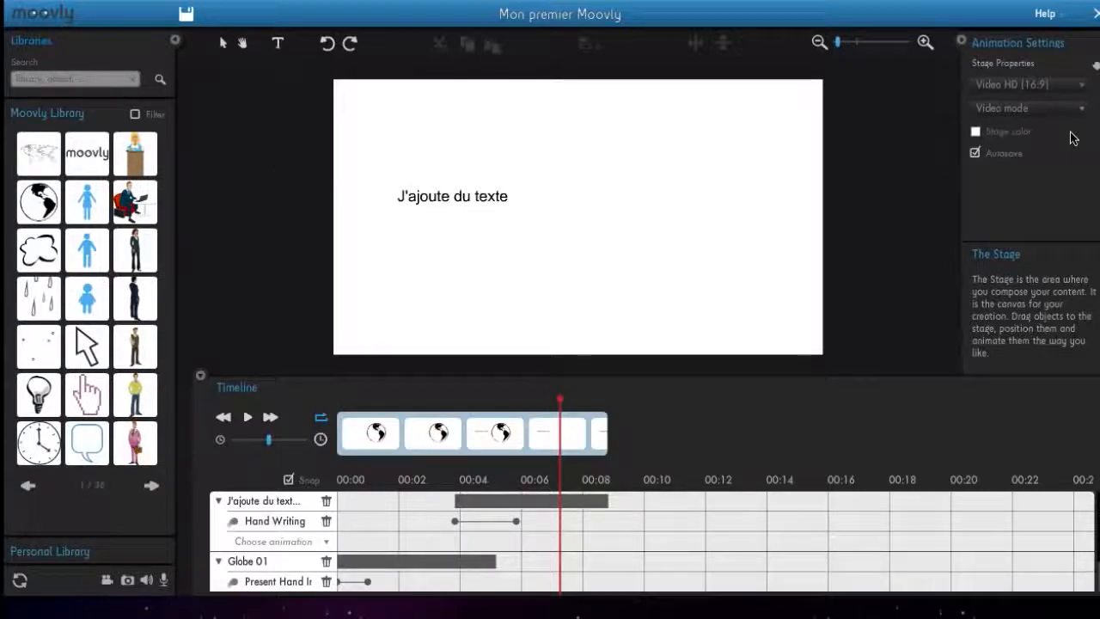
- Change the font of the whole text "J'ajoute du texte" to Mywriting
{"action": "left_click", "coordinate": [497, 199]}
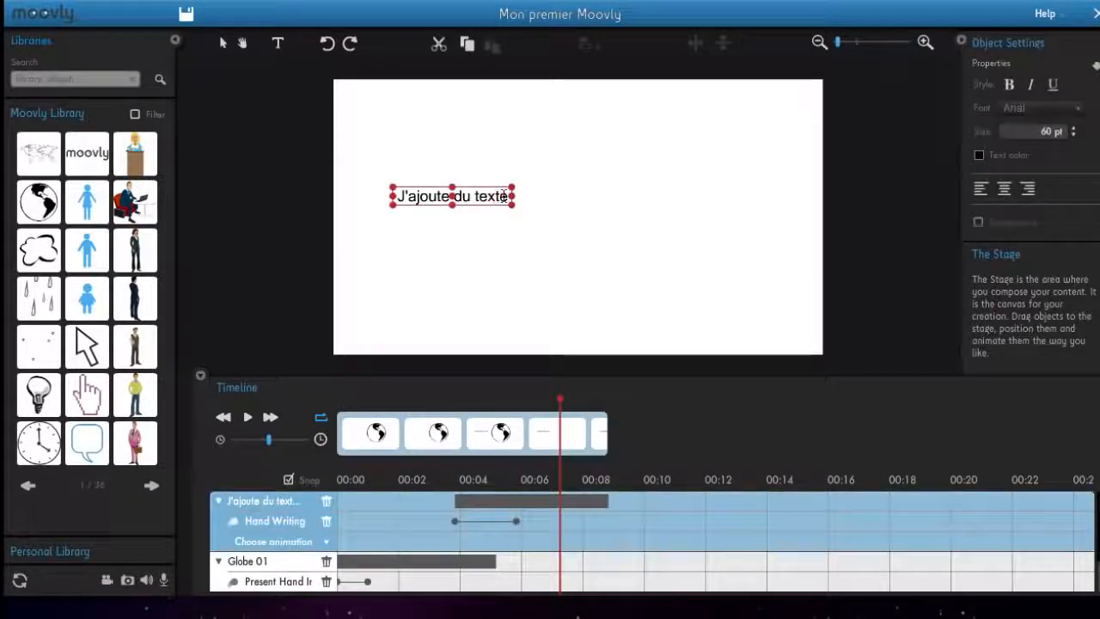
{"action": "left_click_drag", "start_coordinate": [506, 196], "coordinate": [389, 197]}
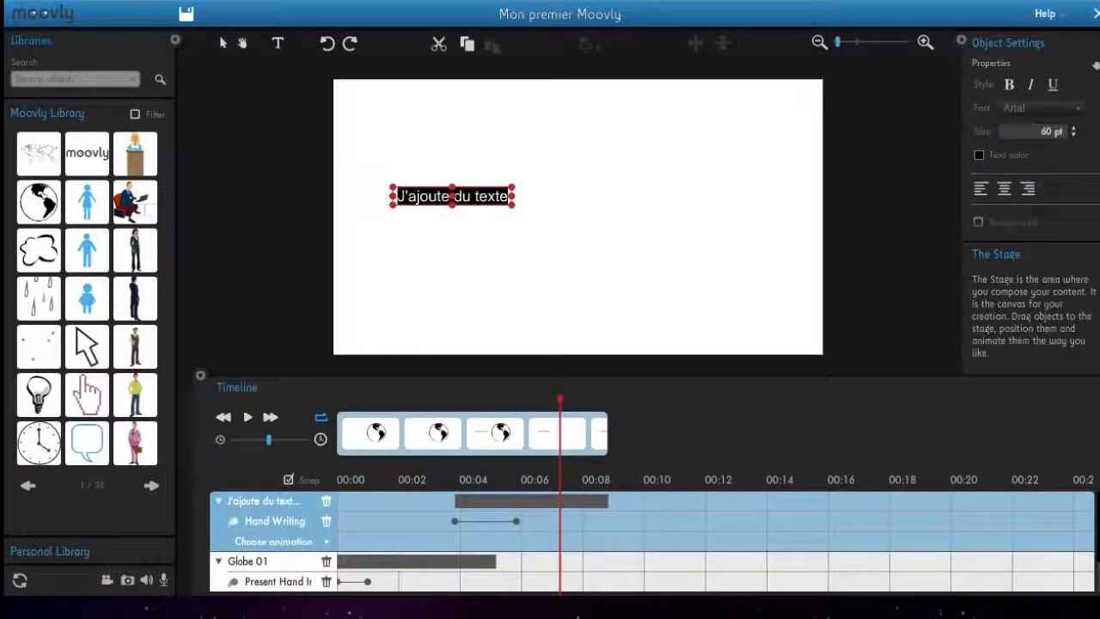
{"action": "left_click", "coordinate": [1078, 109]}
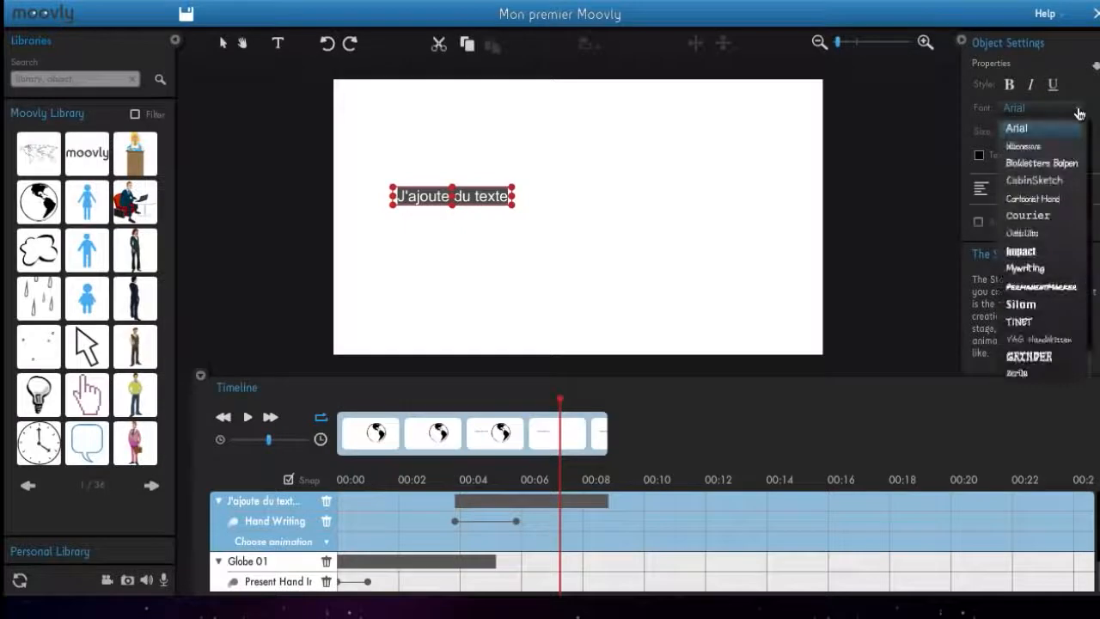
{"action": "left_click", "coordinate": [1025, 268]}
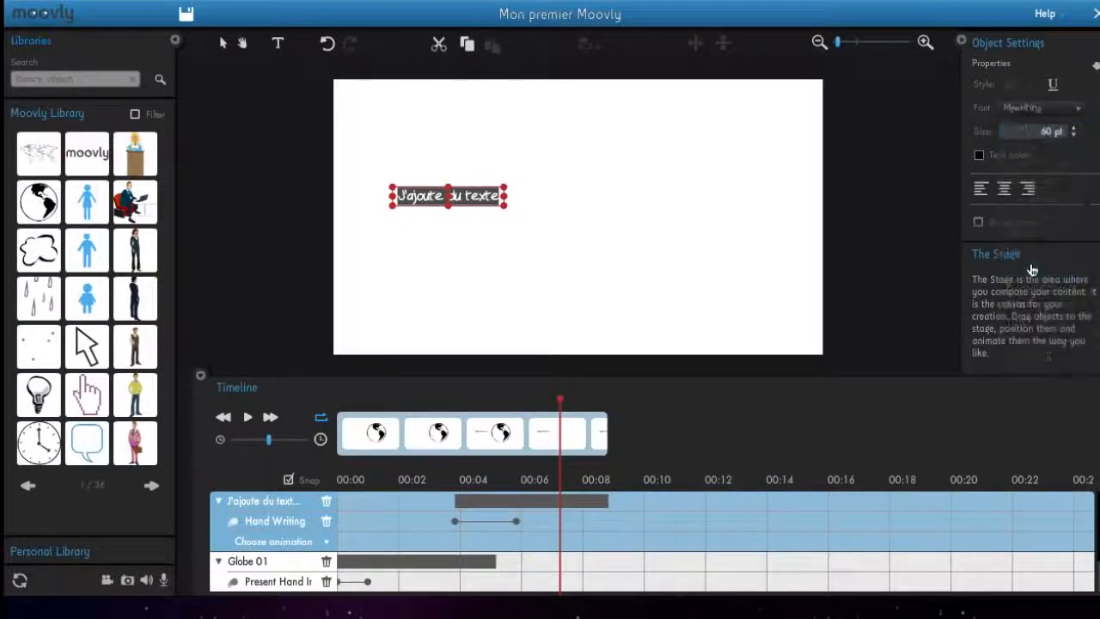
- Colour the selected text red and centre-align it, then deselect it
{"action": "left_click", "coordinate": [995, 157]}
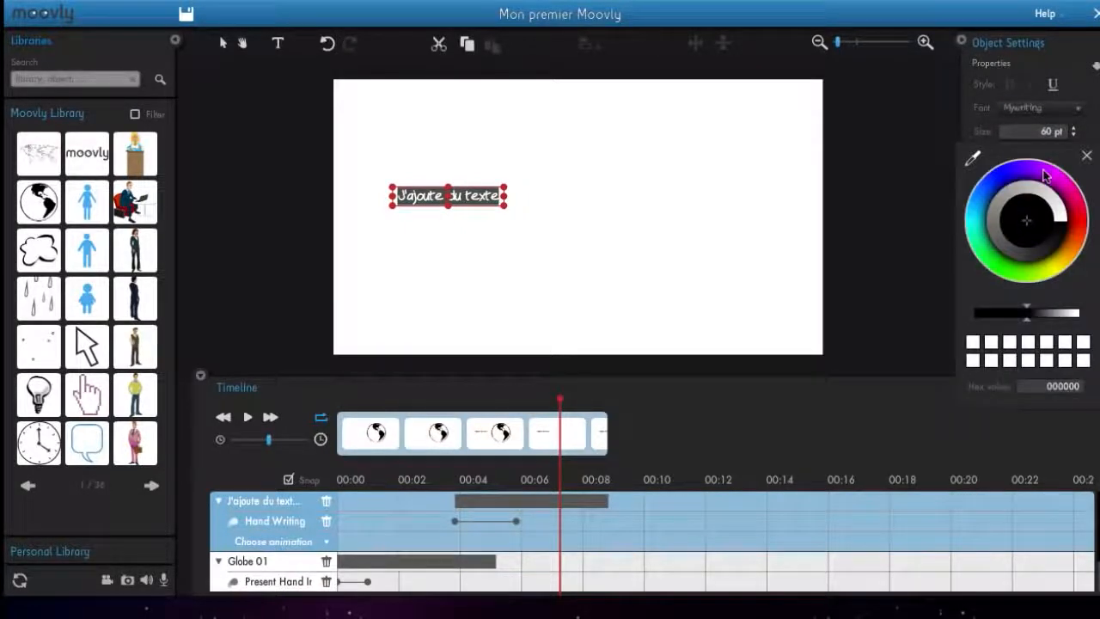
{"action": "left_click", "coordinate": [1073, 209]}
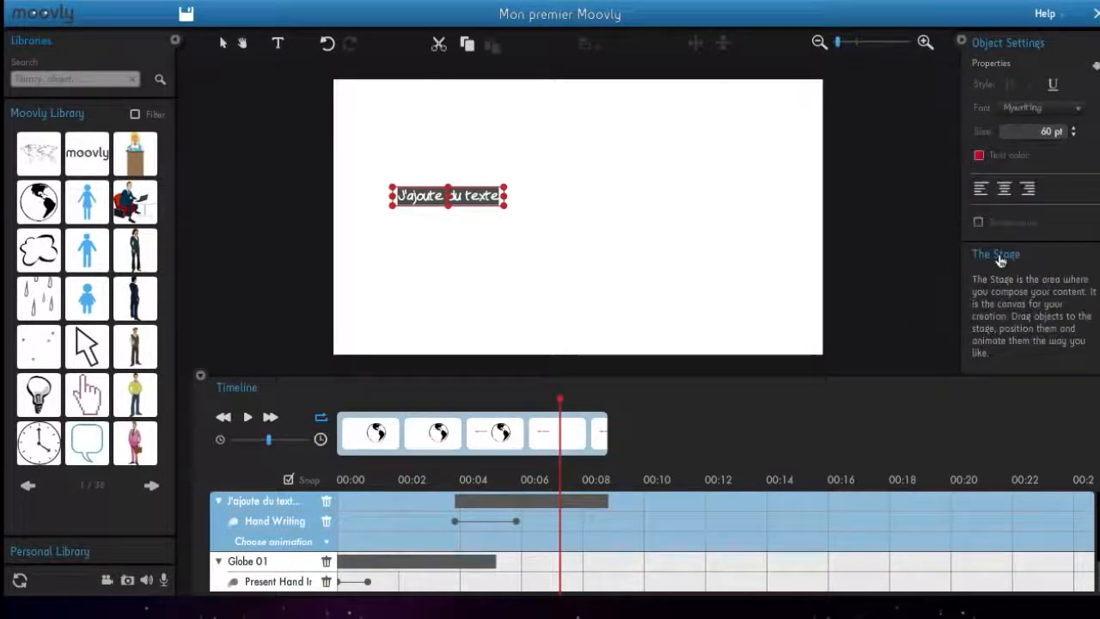
{"action": "left_click", "coordinate": [1005, 190]}
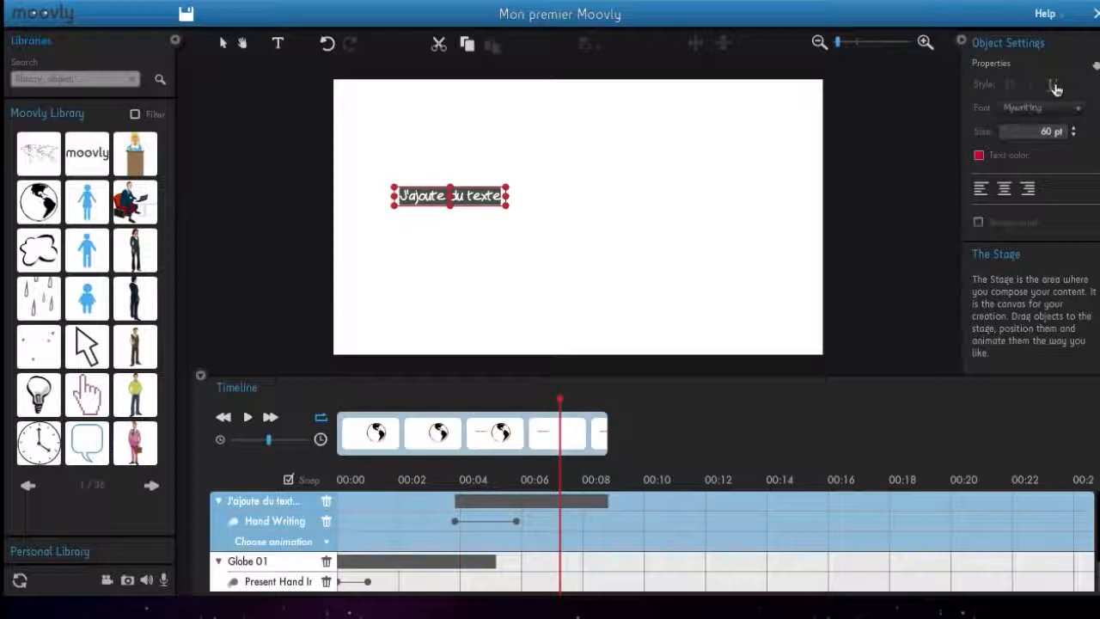
{"action": "left_click", "coordinate": [599, 237]}
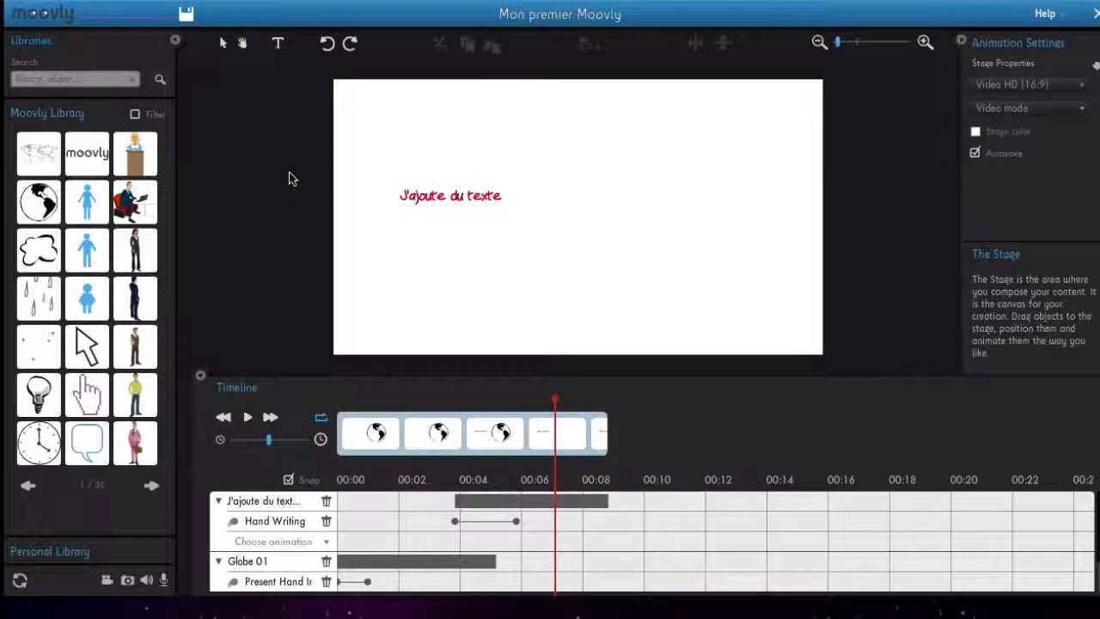
- Add a Move & Zoom animation to the text at about 7 seconds, after its Hand Writing animation
{"action": "left_click", "coordinate": [421, 194]}
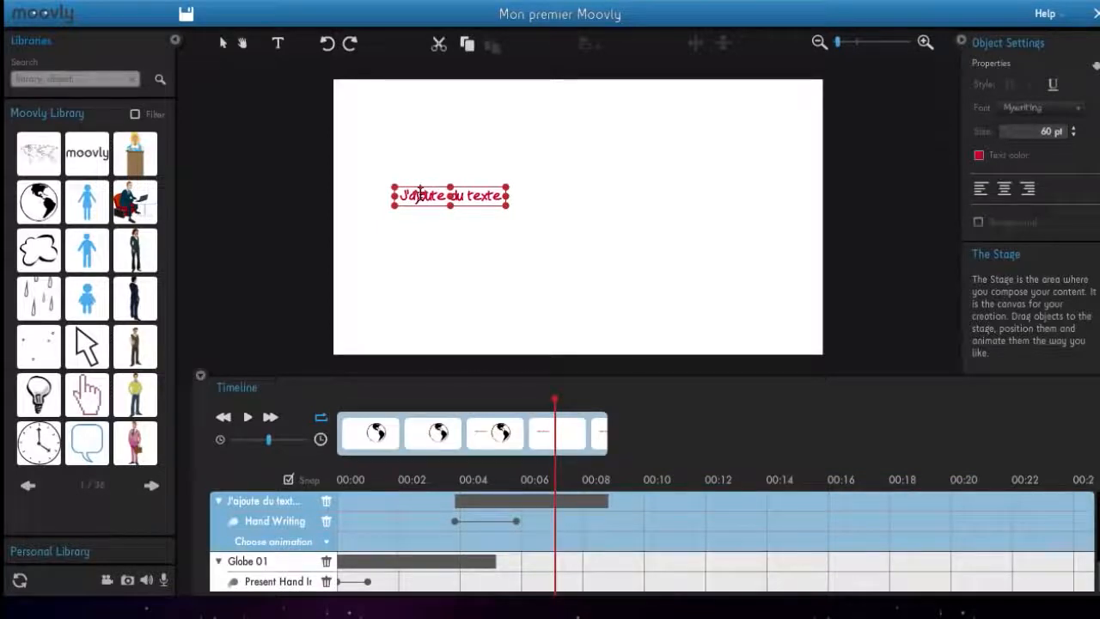
{"action": "left_click", "coordinate": [325, 543]}
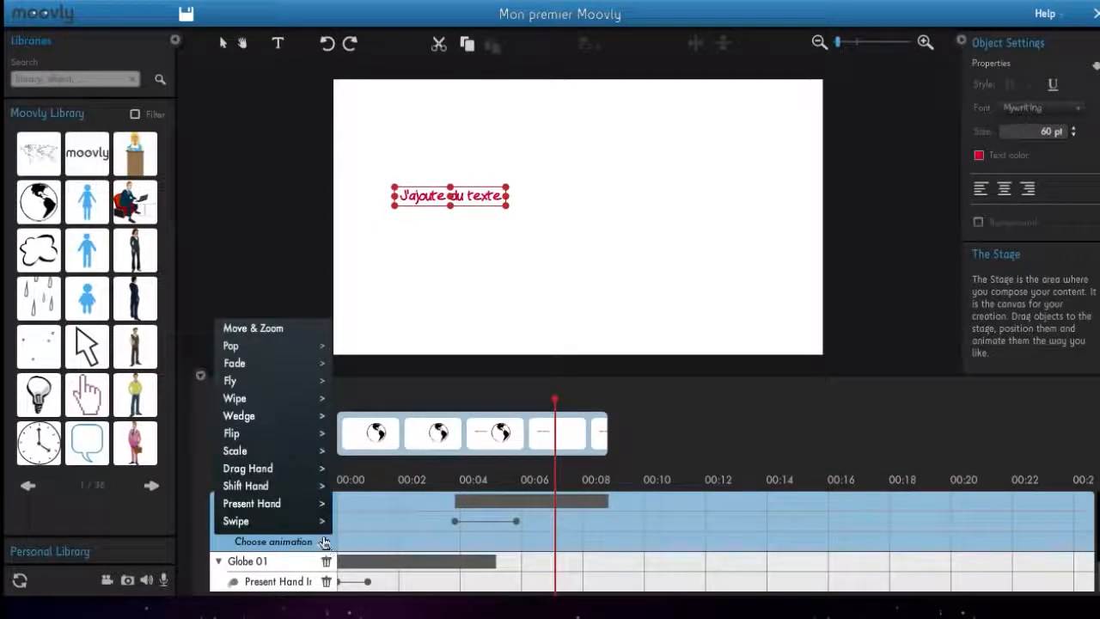
{"action": "left_click", "coordinate": [280, 331]}
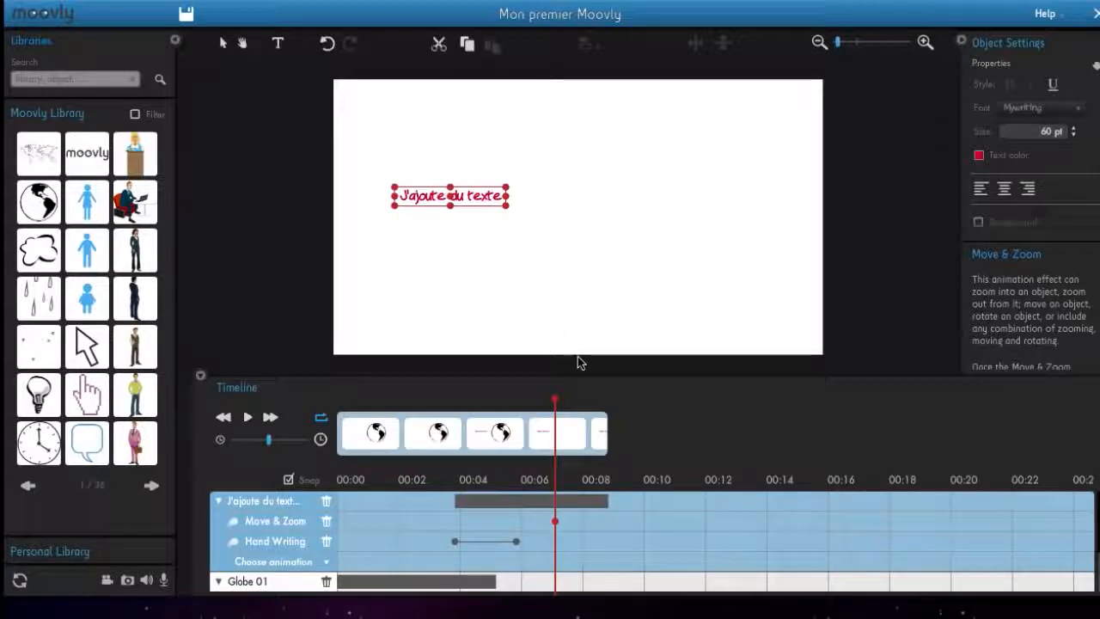
- Set the Move & Zoom end state near the end of the text's clip by enlarging the text and shifting it right, and preview it
{"action": "left_click_drag", "start_coordinate": [557, 404], "coordinate": [599, 406]}
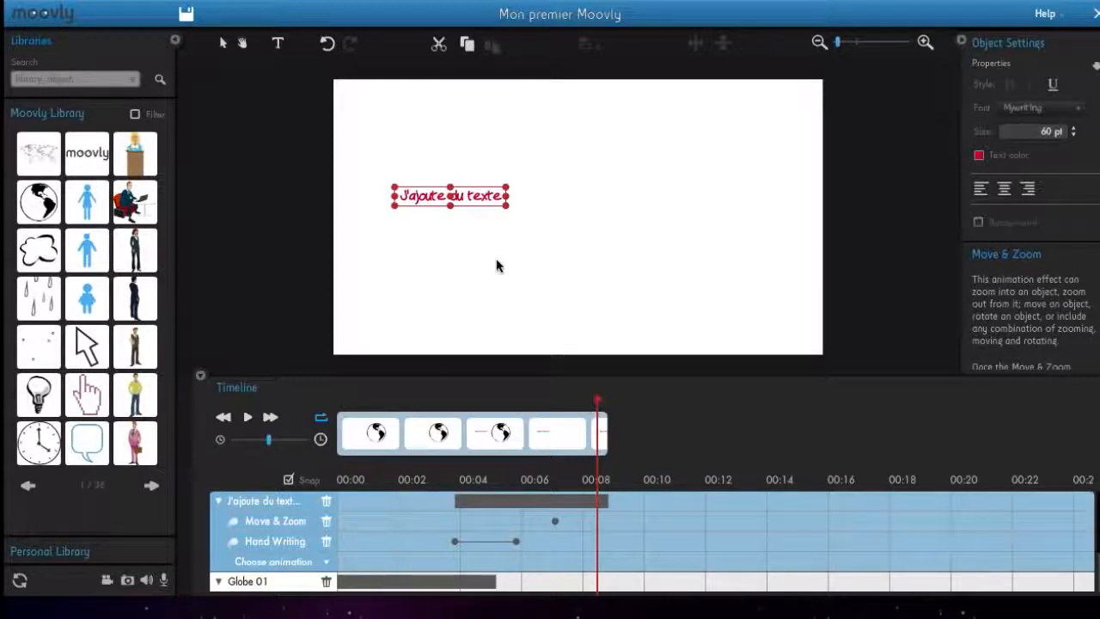
{"action": "left_click_drag", "start_coordinate": [510, 207], "coordinate": [635, 280]}
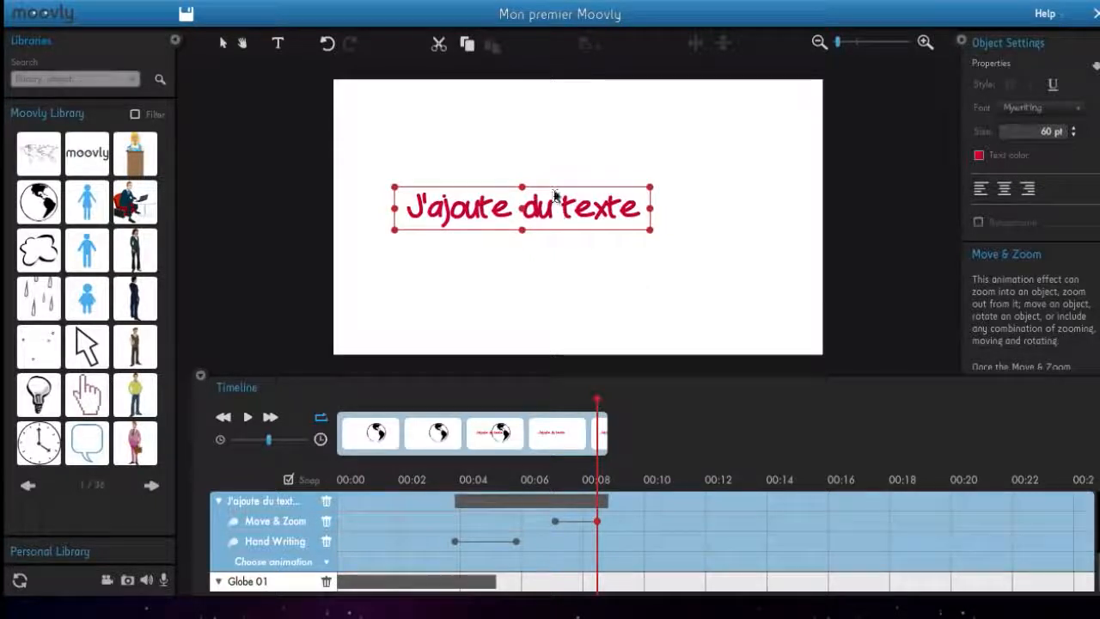
{"action": "left_click_drag", "start_coordinate": [555, 182], "coordinate": [694, 188]}
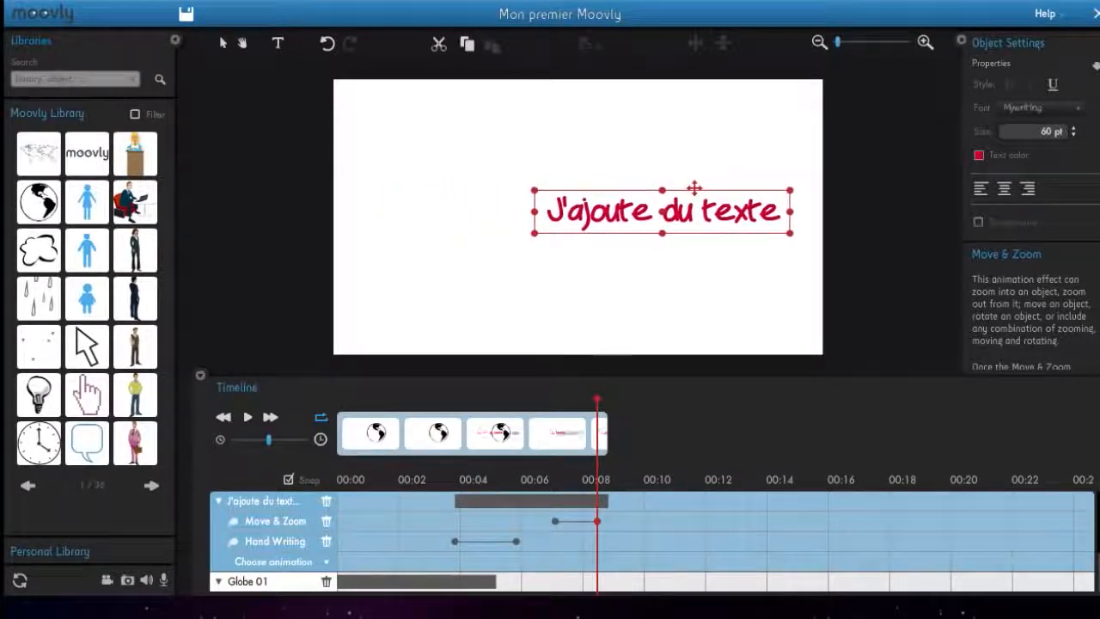
{"action": "left_click_drag", "start_coordinate": [599, 404], "coordinate": [539, 404]}
{"action": "key", "text": "space"}
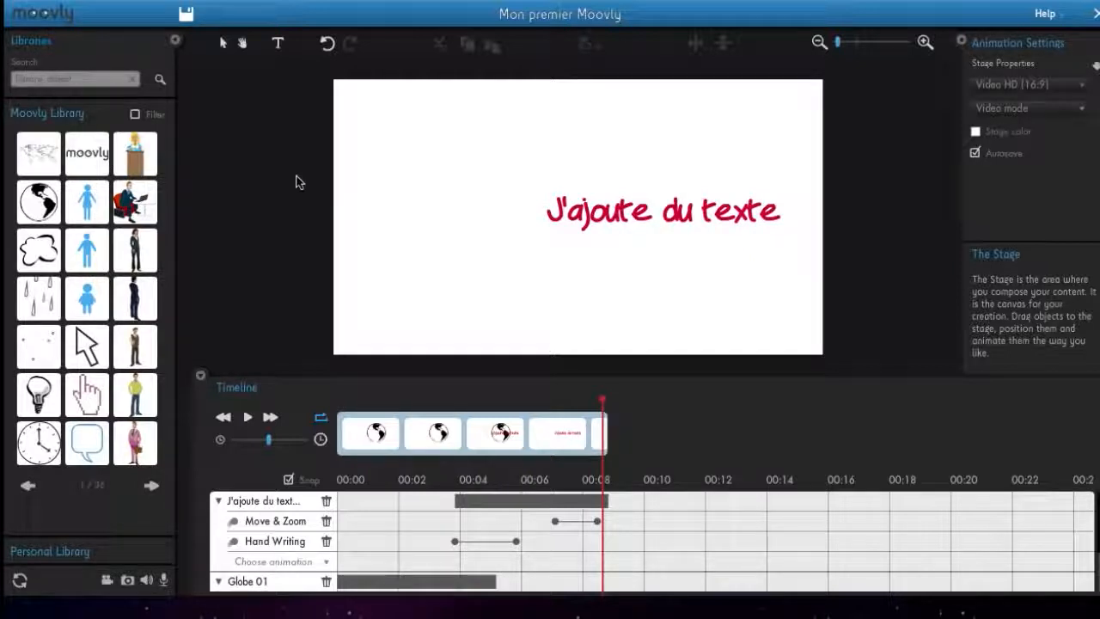
- Save the project and leave the editor for the "Mon premier Moovly" project page in My Moovs
{"action": "left_click", "coordinate": [185, 14]}
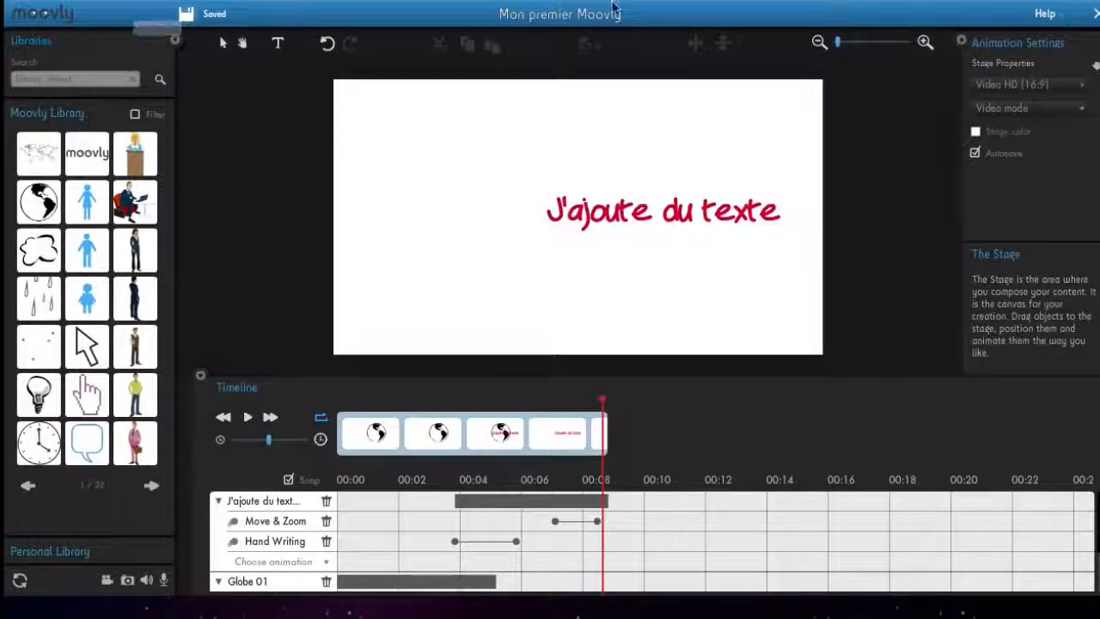
{"action": "left_click", "coordinate": [1095, 19]}
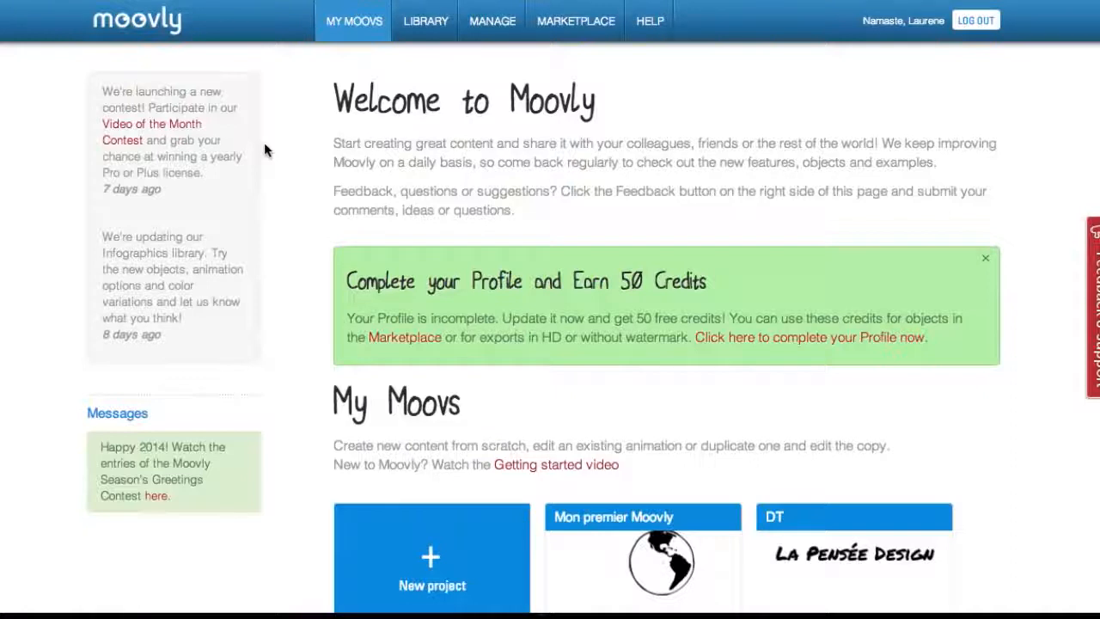
{"action": "scroll", "coordinate": [264, 148], "scroll_direction": "down", "scroll_amount": 3}
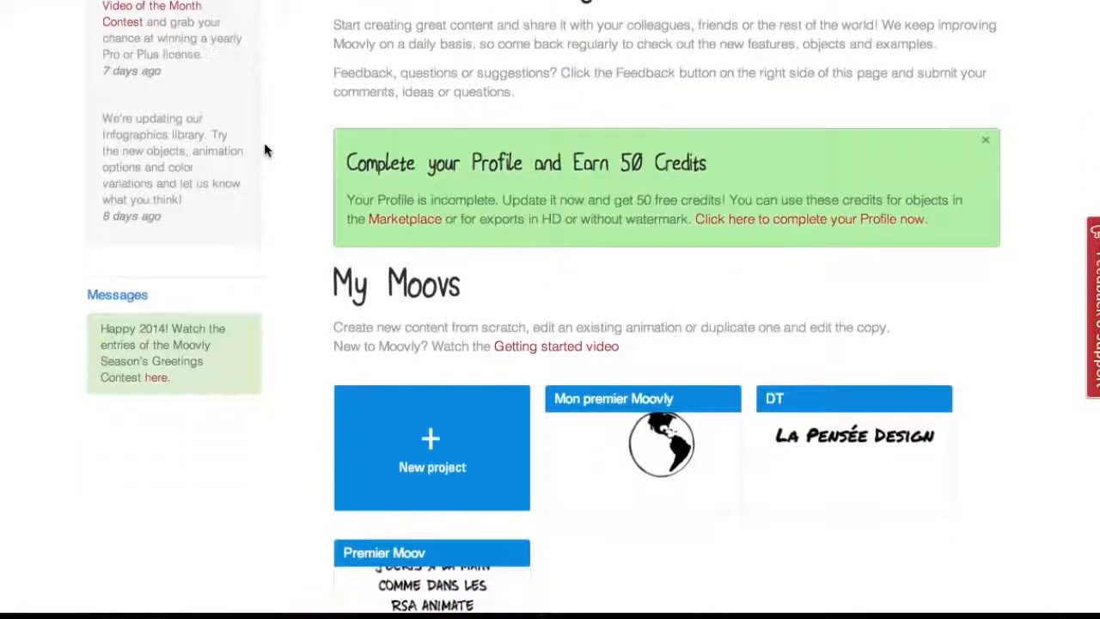
{"action": "left_click", "coordinate": [659, 463]}
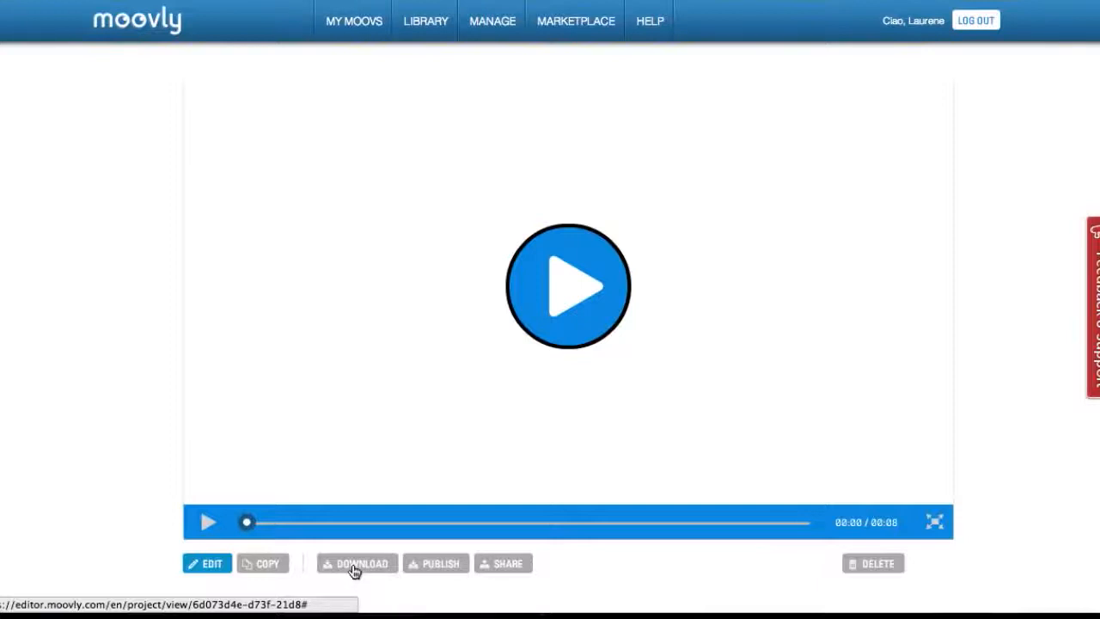
- Examine the project's publishing options and its Share dialog without sharing it
{"action": "scroll", "coordinate": [355, 569], "scroll_direction": "down", "scroll_amount": 2}
{"action": "left_click", "coordinate": [427, 532]}
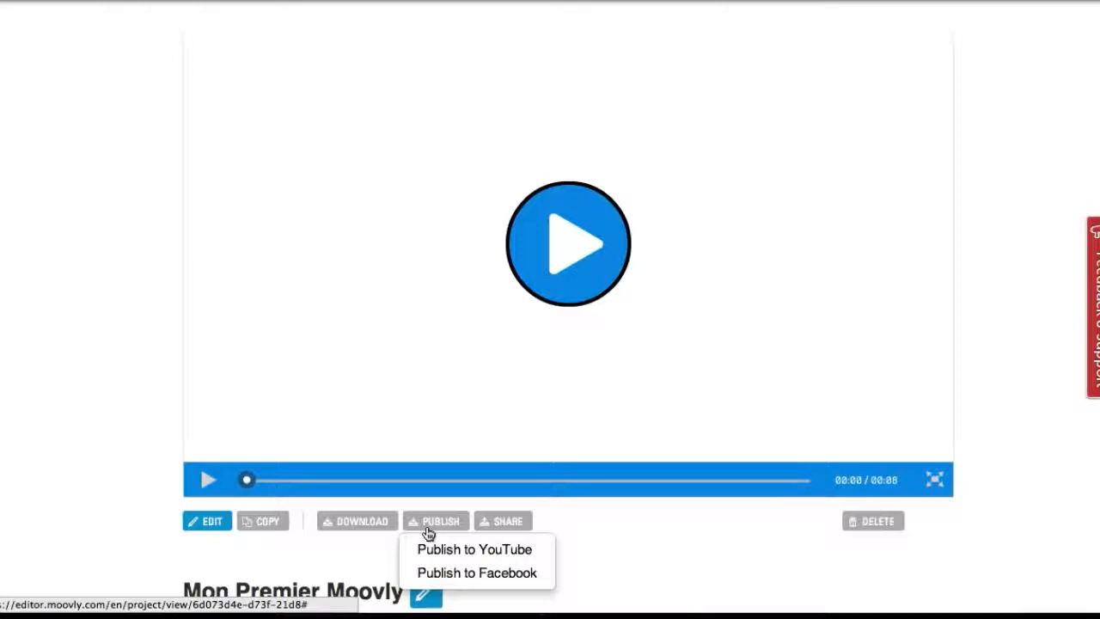
{"action": "left_click", "coordinate": [509, 523]}
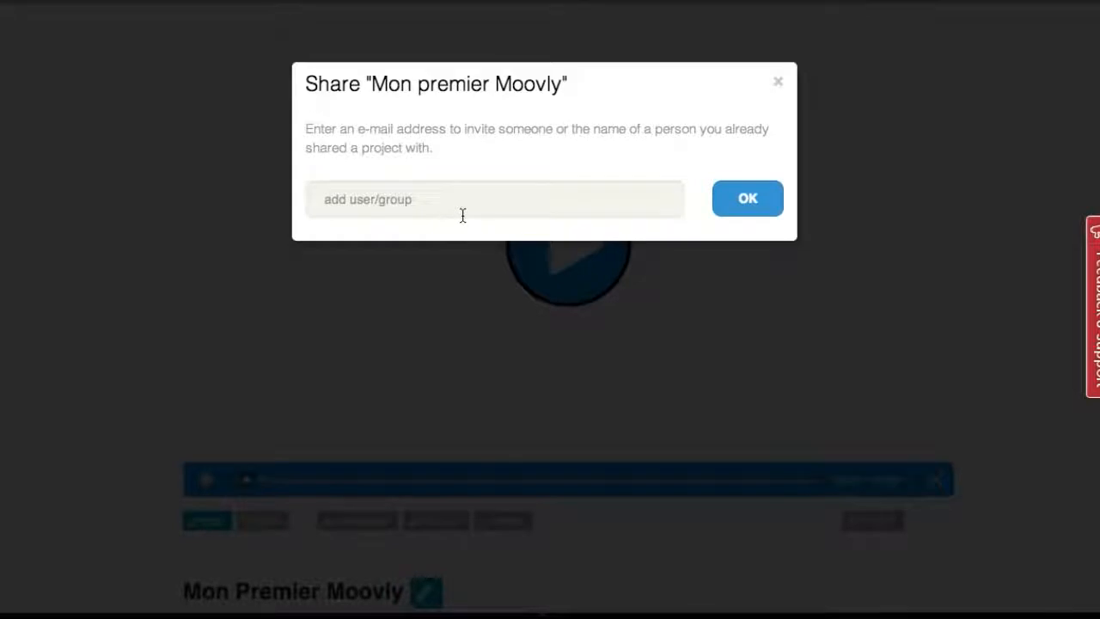
{"action": "left_click", "coordinate": [781, 84]}
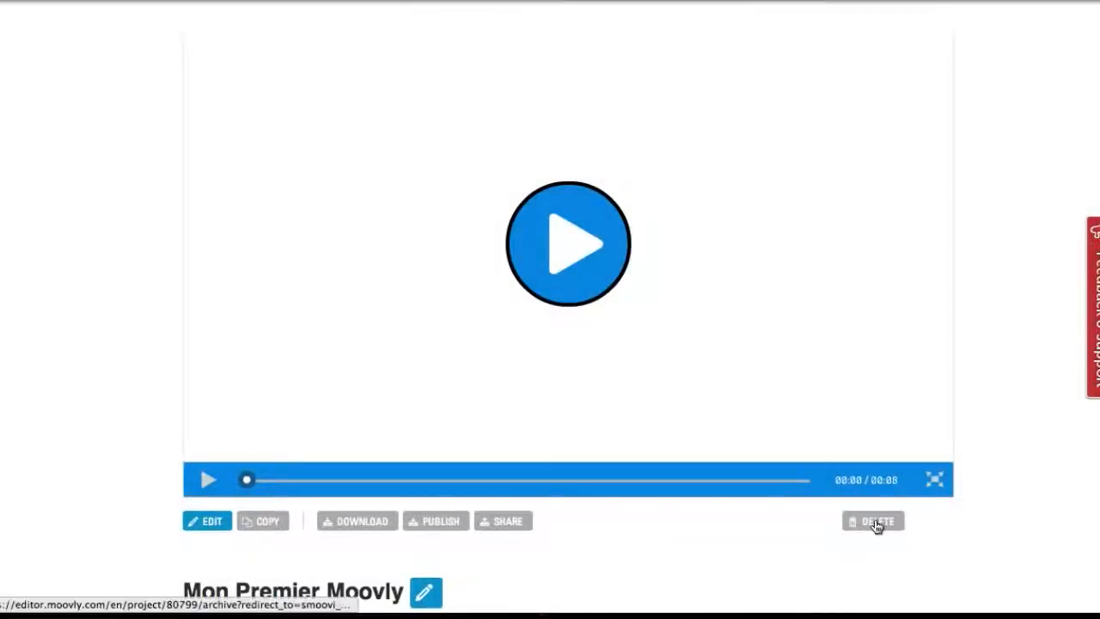